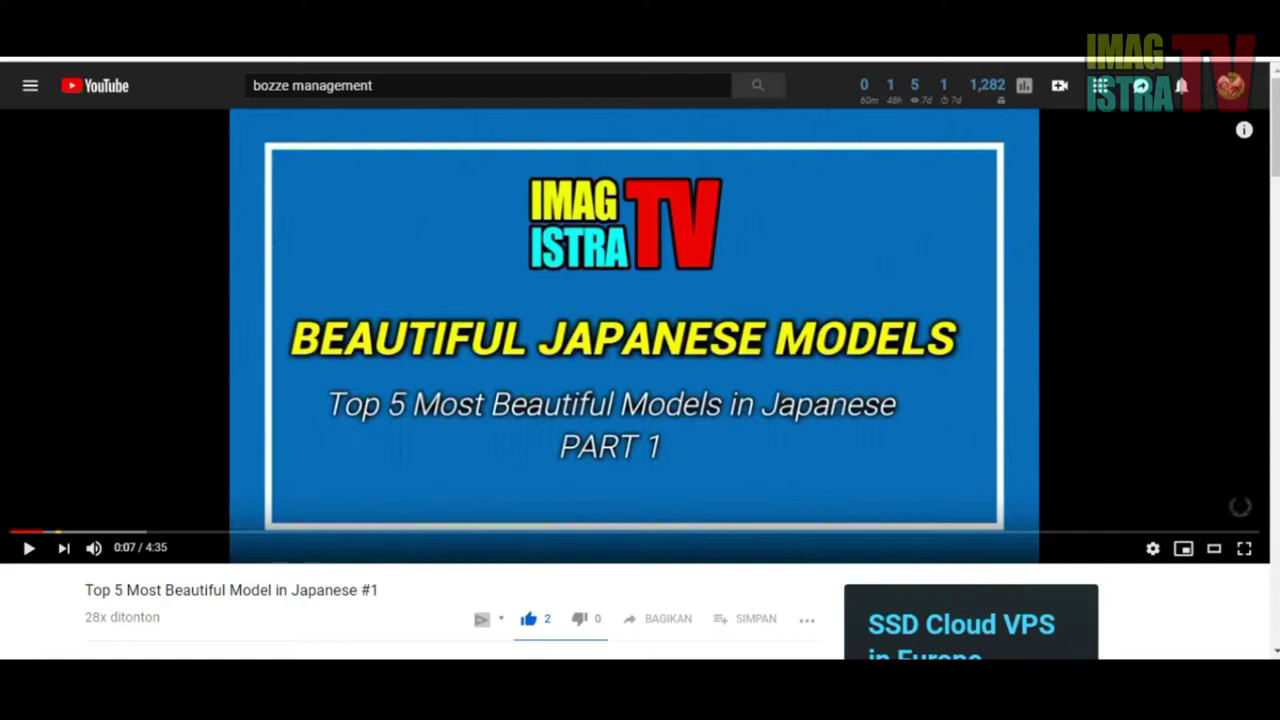
Open the video's three-dot more-actions menu to show the report option
{"action": "scroll", "coordinate": [640, 384], "scroll_direction": "down", "scroll_amount": 2}
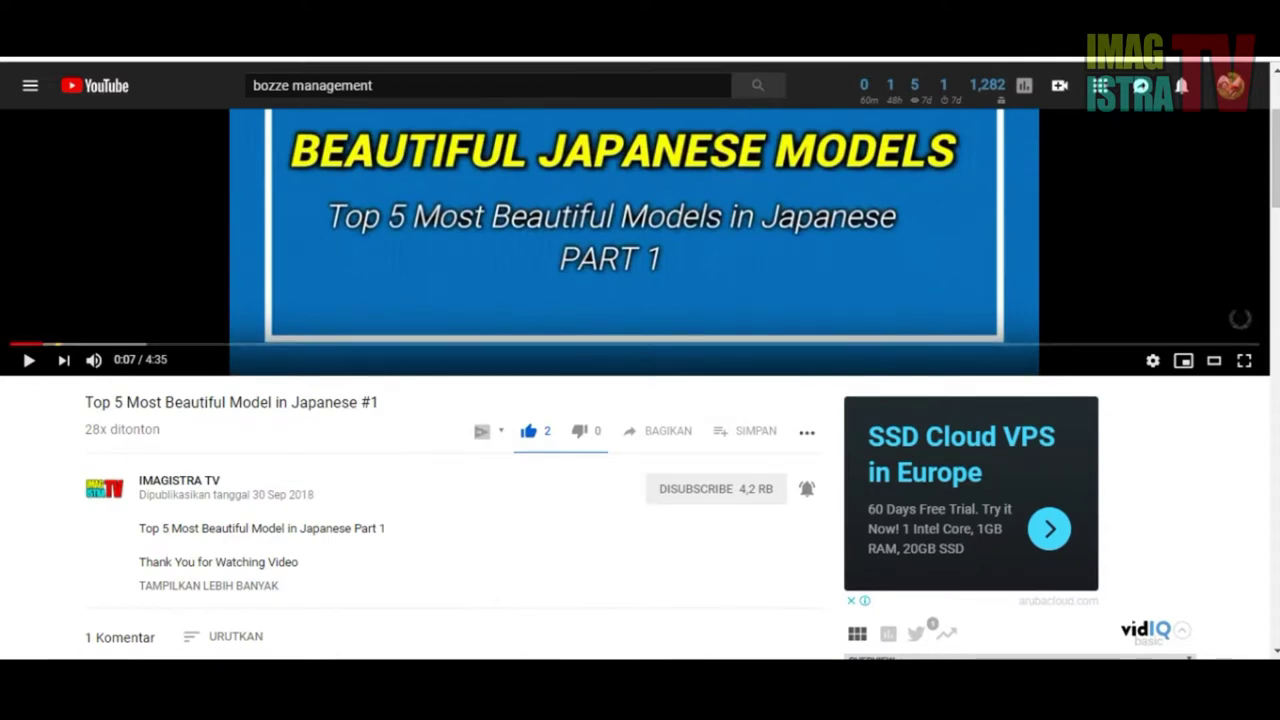
{"action": "left_click", "coordinate": [807, 432]}
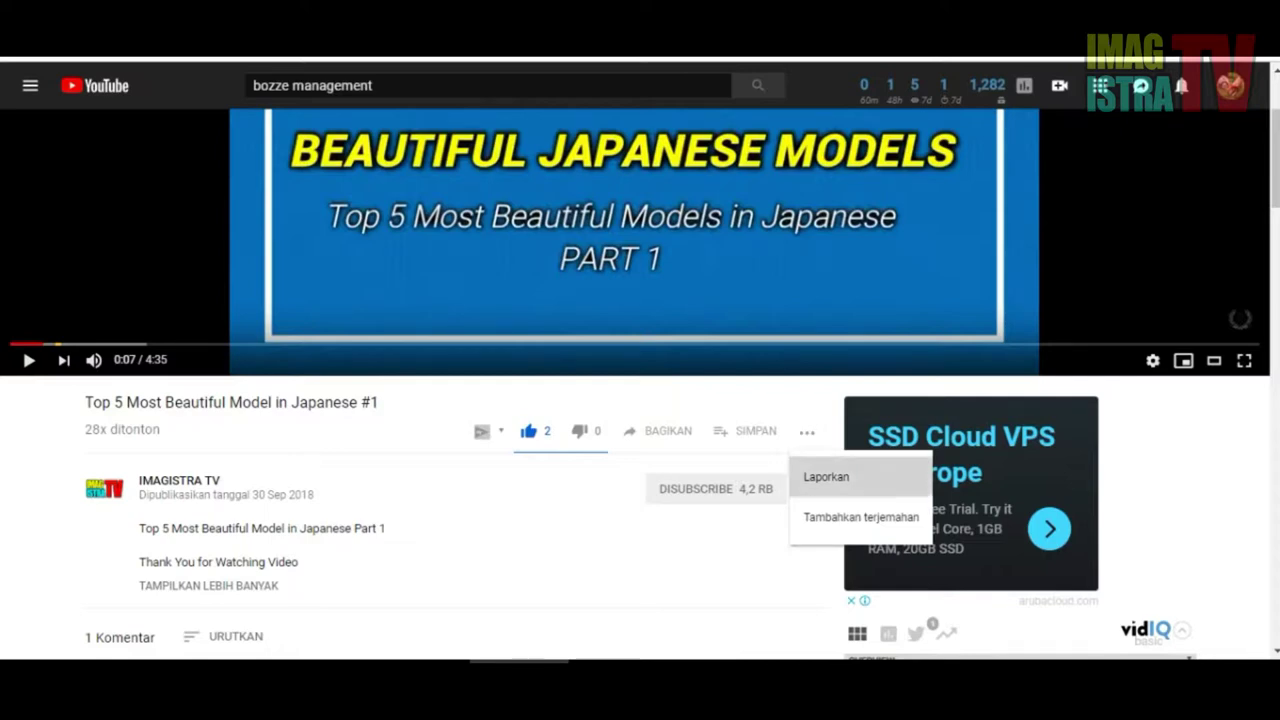
Report the video as 'Melanggar hak saya' with reason 'Melanggar hak cipta saya'
{"action": "left_click", "coordinate": [826, 477]}
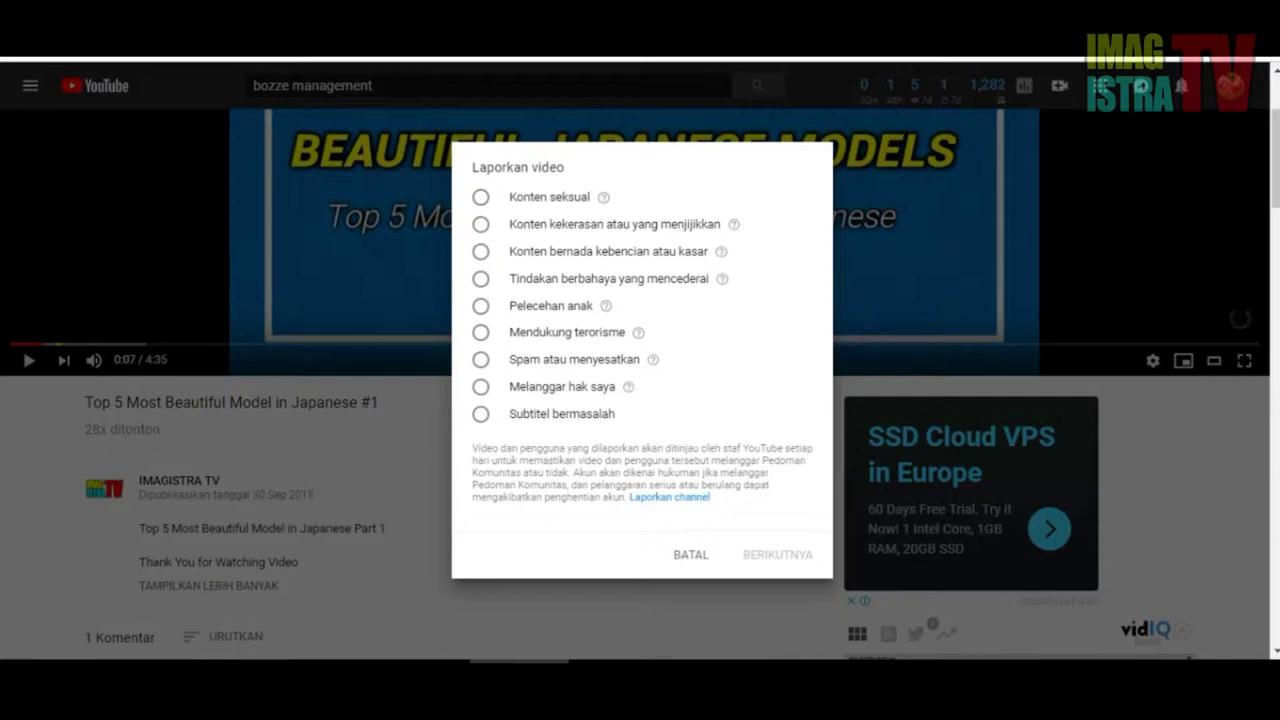
{"action": "left_click", "coordinate": [481, 386]}
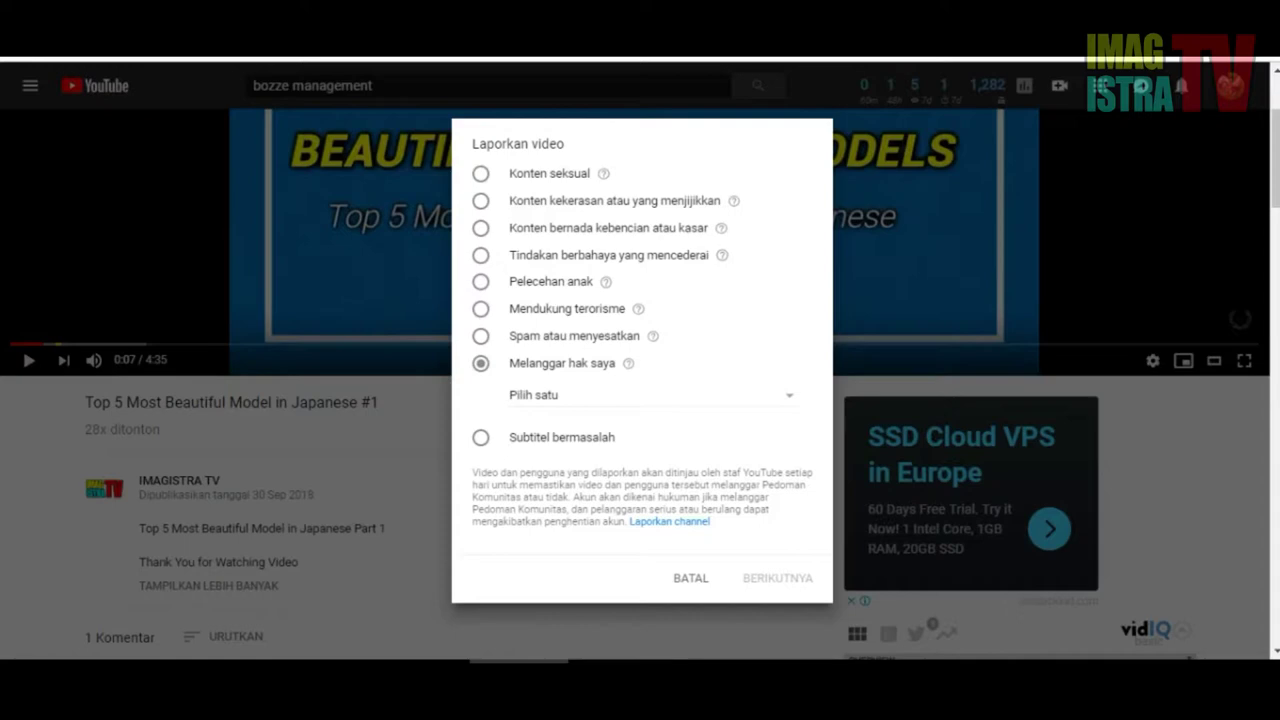
{"action": "left_click", "coordinate": [650, 395]}
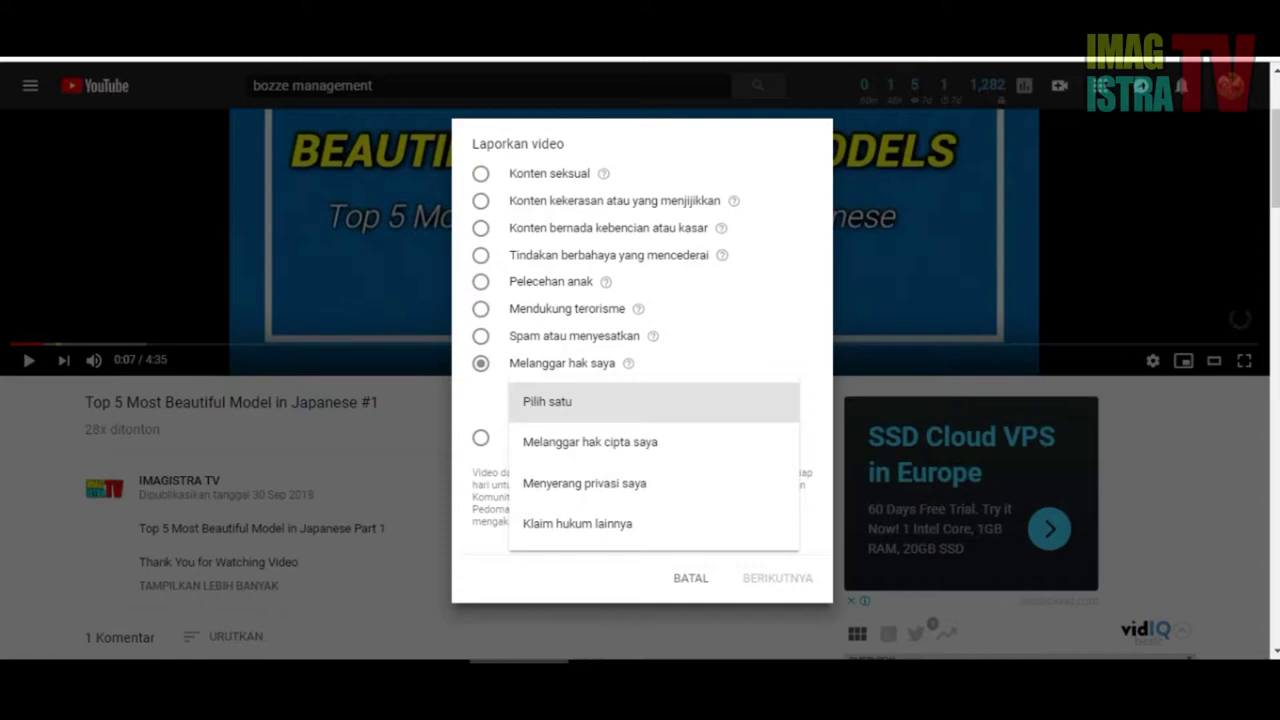
{"action": "left_click", "coordinate": [590, 441]}
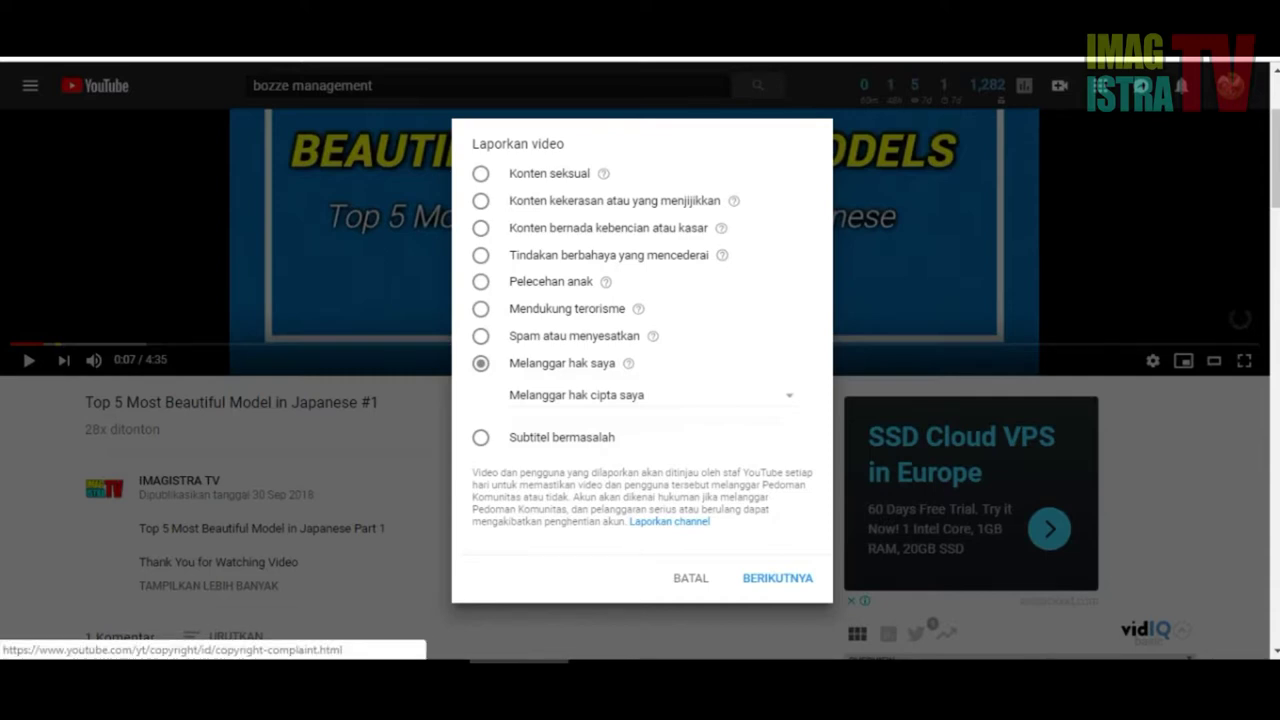
Continue the report with BERIKUTNYA to reach the copyright takedown help page
{"action": "left_click", "coordinate": [779, 577]}
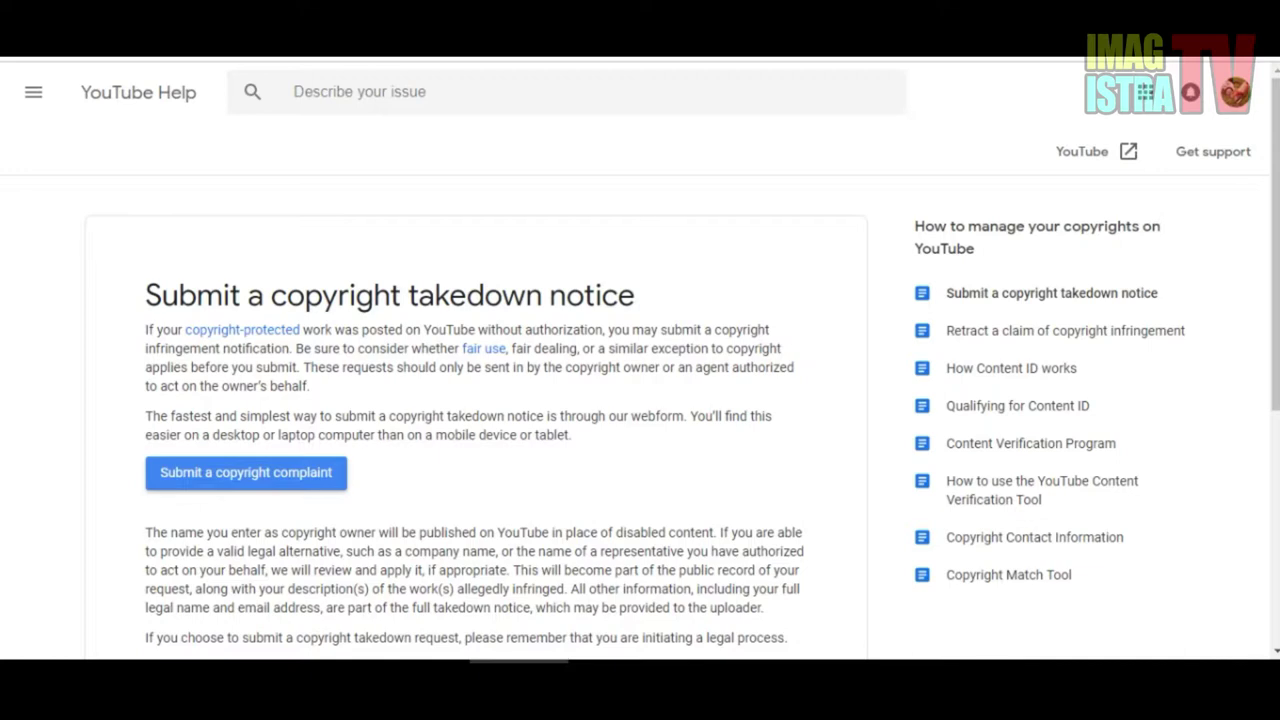
Open the copyright complaint web form and pass the reCAPTCHA bridge-image check
{"action": "left_click", "coordinate": [246, 472]}
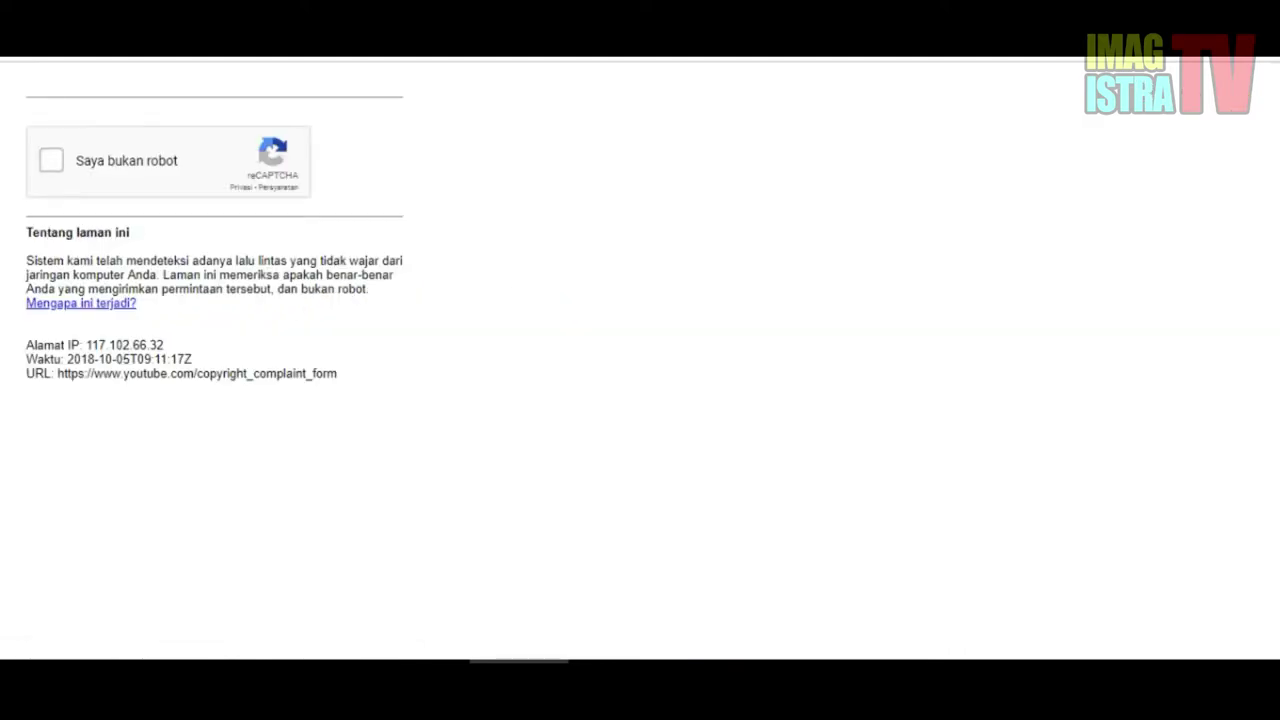
{"action": "left_click", "coordinate": [51, 160]}
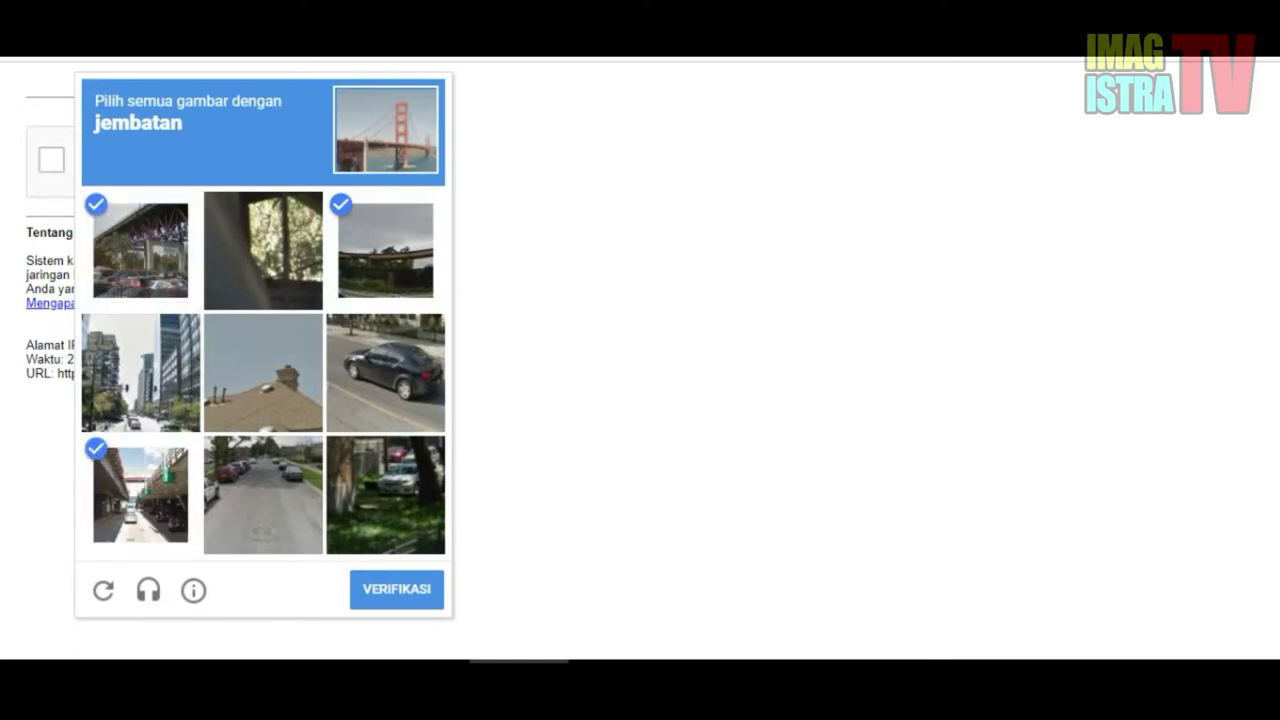
{"action": "left_click", "coordinate": [396, 589]}
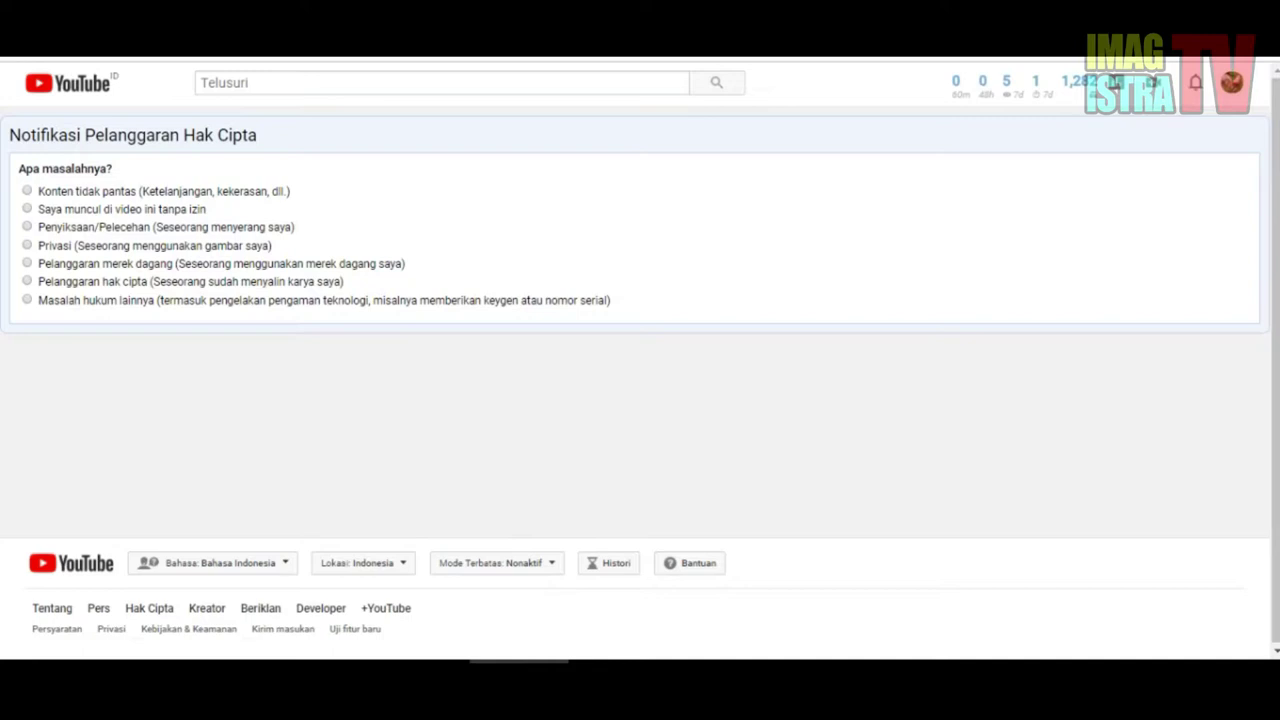
Change the site language to English from the footer language list
{"action": "left_click", "coordinate": [213, 562]}
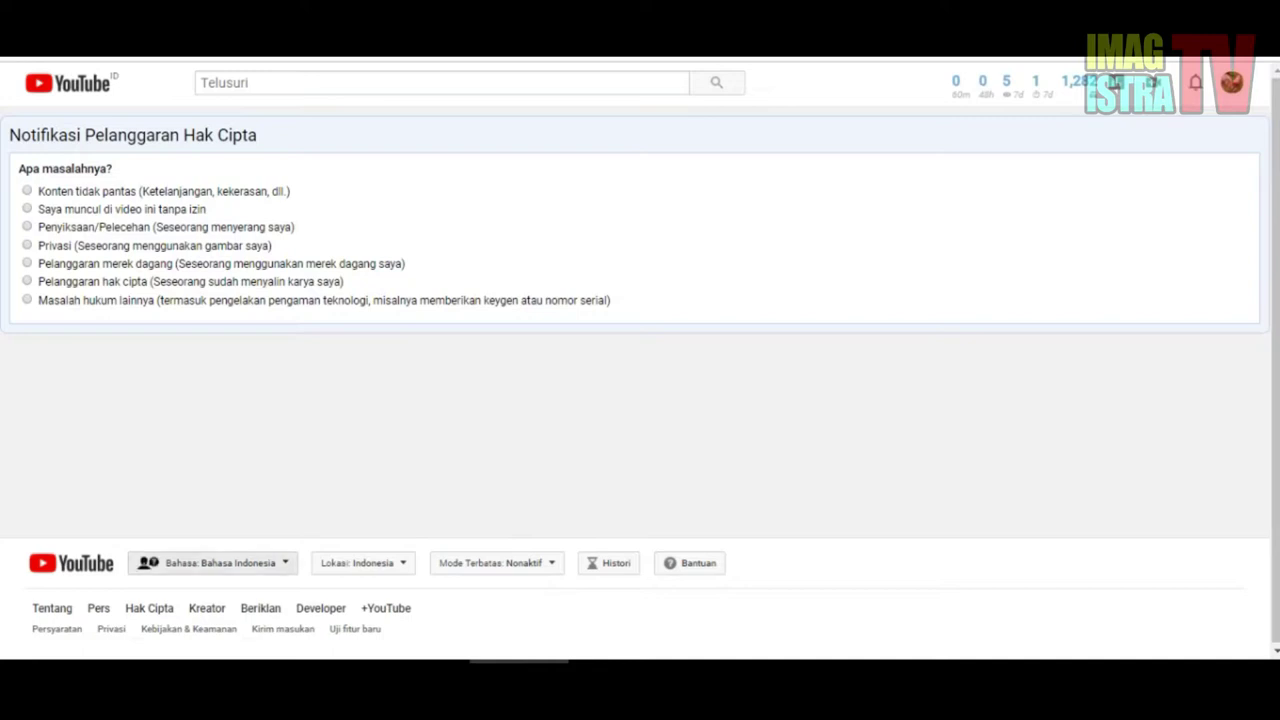
{"action": "scroll", "coordinate": [514, 437], "scroll_direction": "down", "scroll_amount": 2}
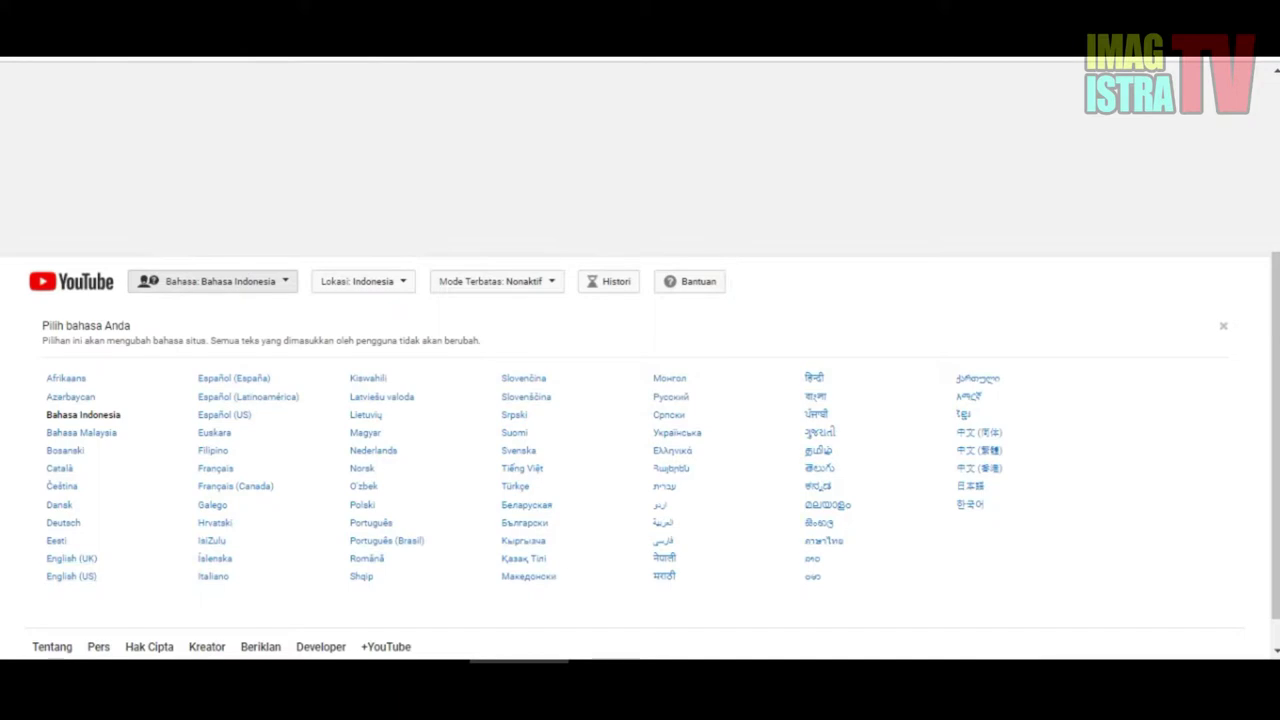
{"action": "left_click", "coordinate": [70, 558]}
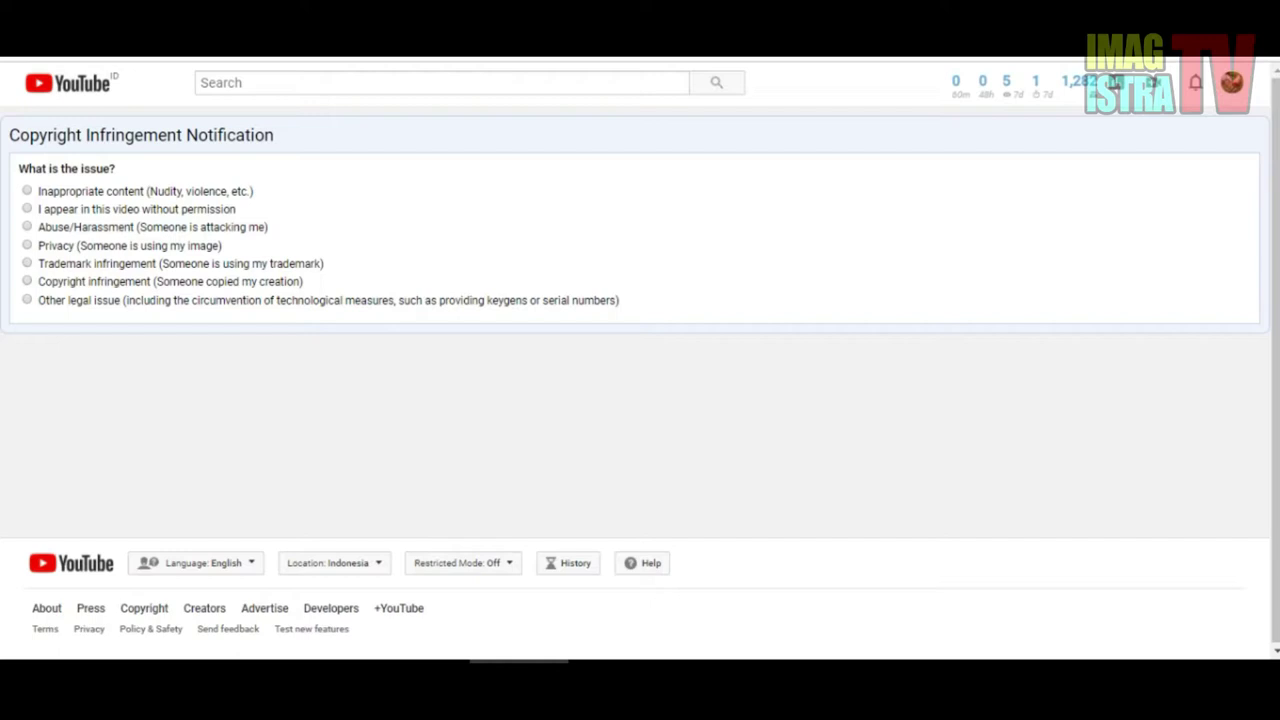
Choose Copyright infringement as the issue, affecting my company, organization, or client
{"action": "left_click", "coordinate": [27, 281]}
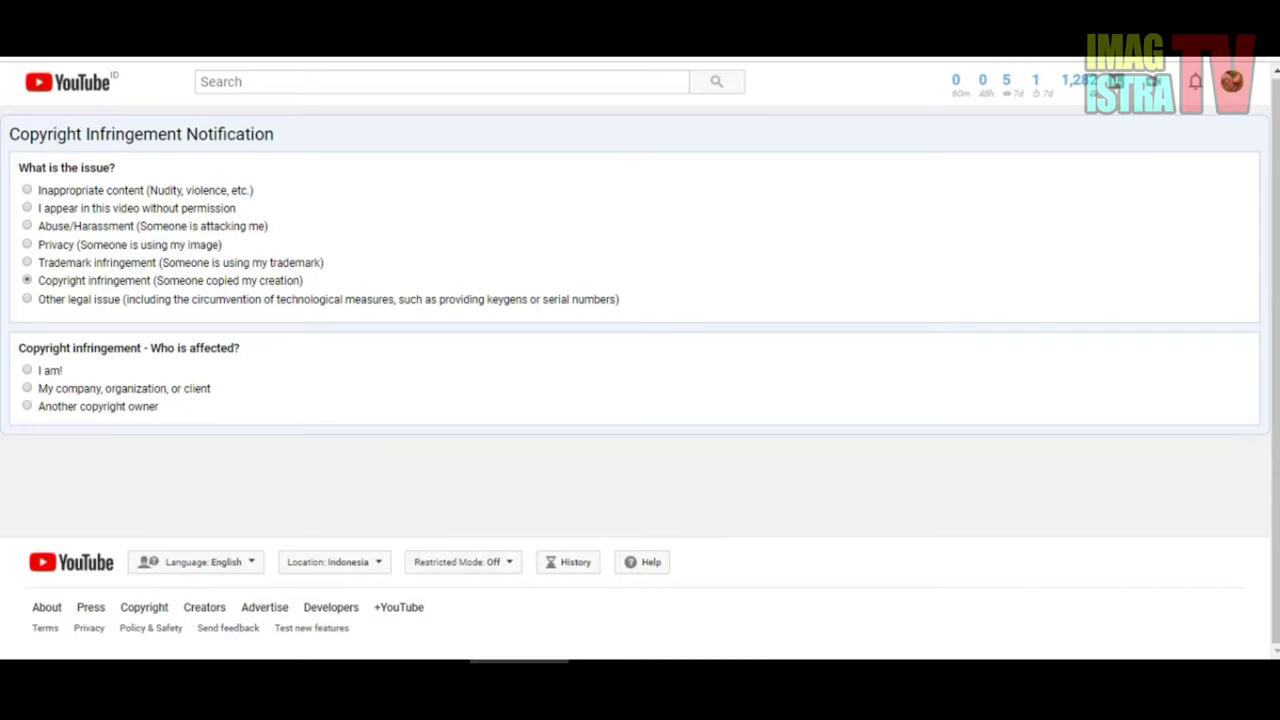
{"action": "left_click", "coordinate": [27, 388]}
{"action": "scroll", "coordinate": [640, 400], "scroll_direction": "down", "scroll_amount": 2}
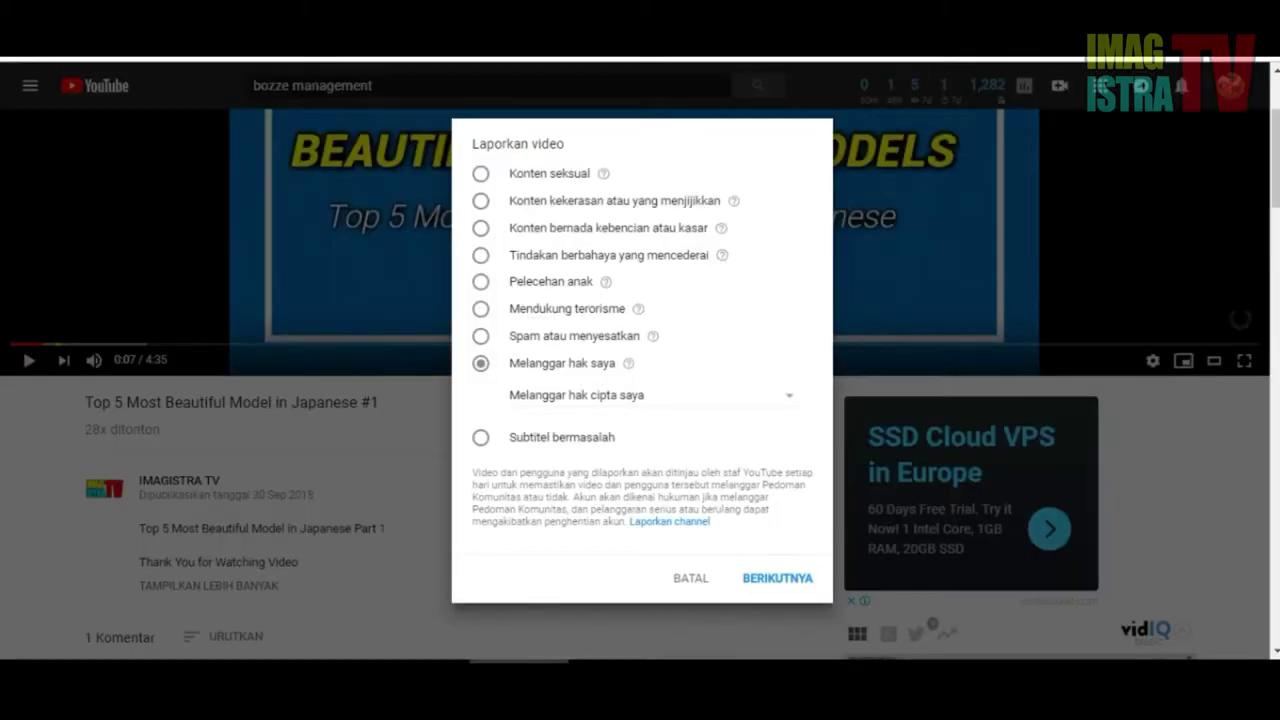
Paste the infringing video's URL into the form so its title resolves
{"action": "key", "text": "Escape"}
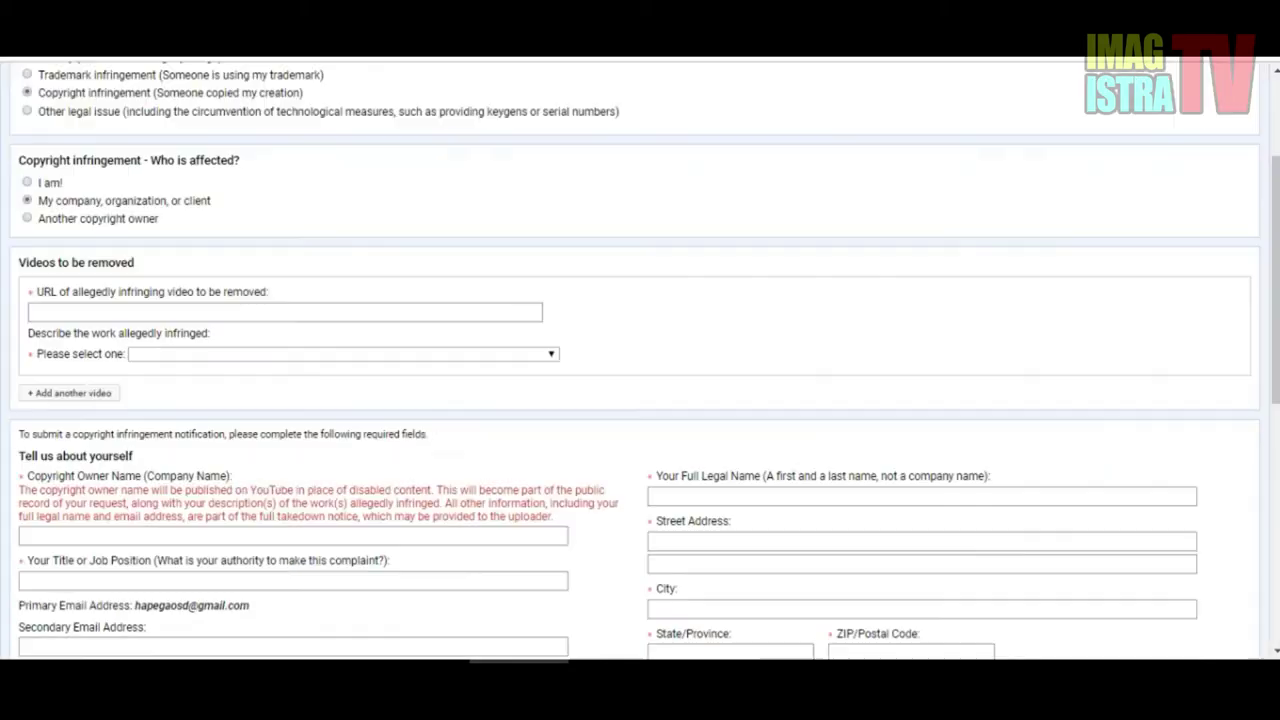
{"action": "left_click", "coordinate": [285, 312]}
{"action": "type", "text": "https://www.youtube.com/watch?v=dZUtBgMCicI"}
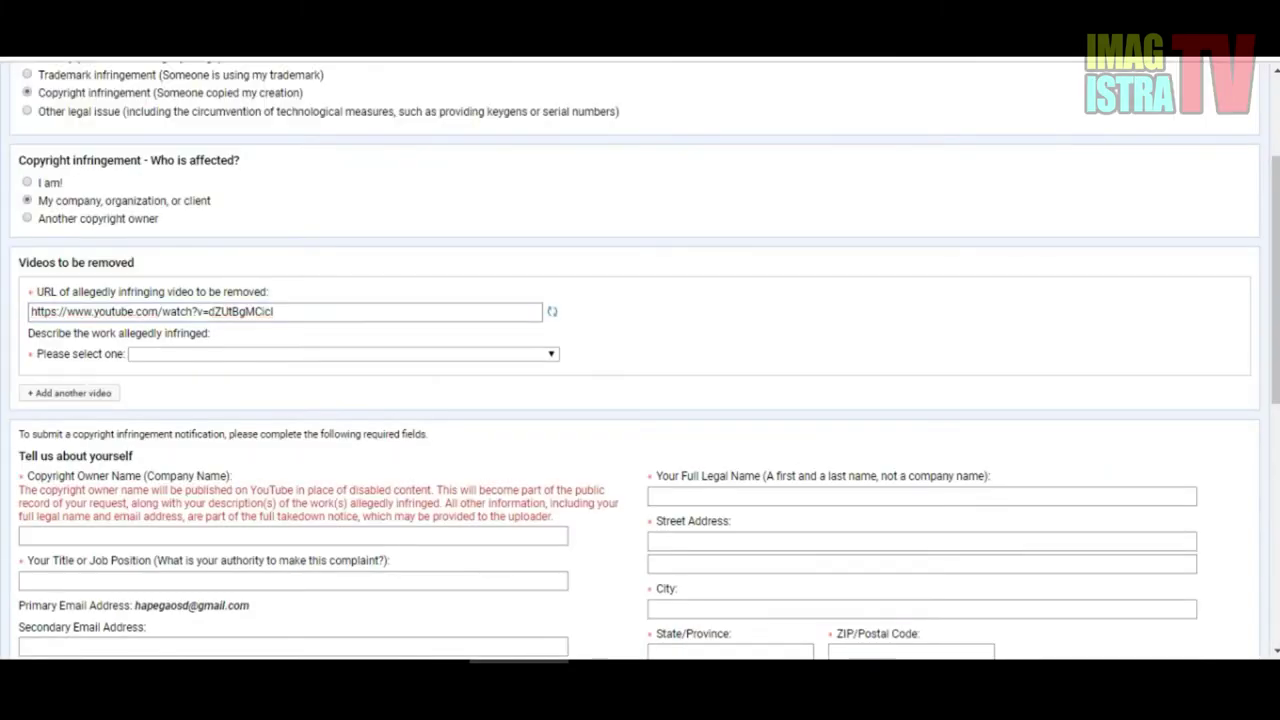
{"action": "key", "text": "Tab"}
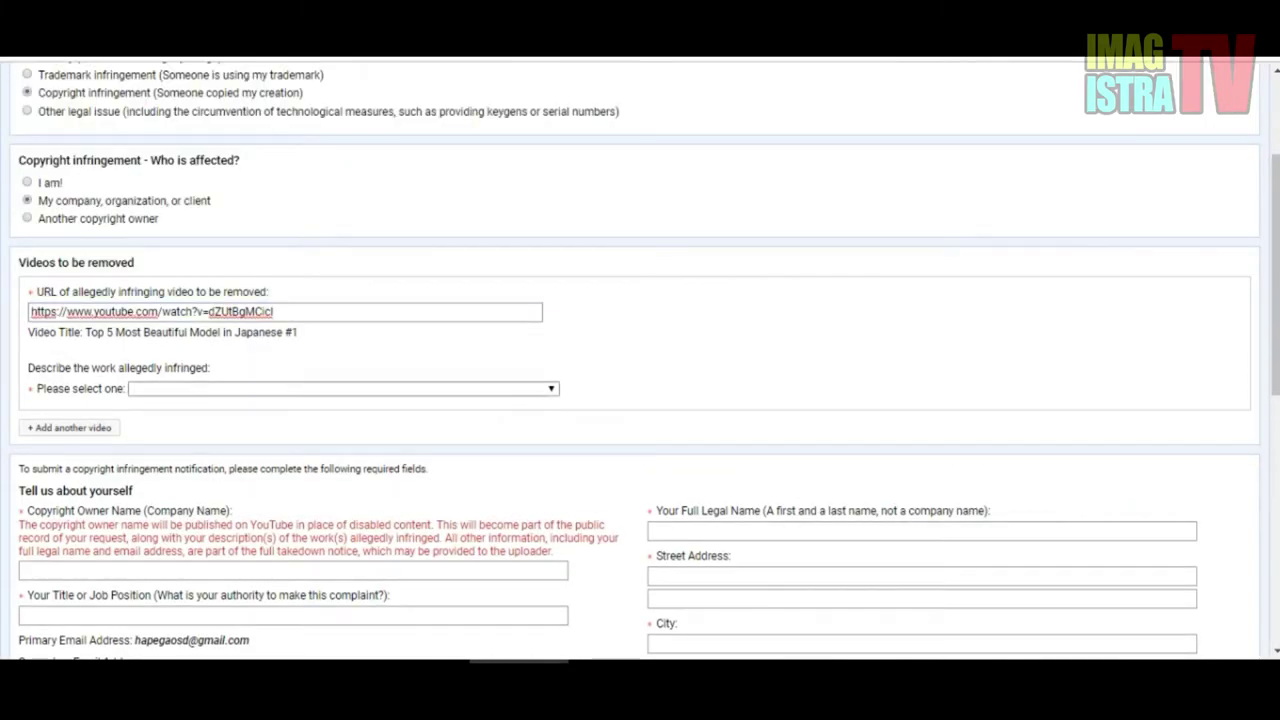
{"action": "key", "text": "alt+Down"}
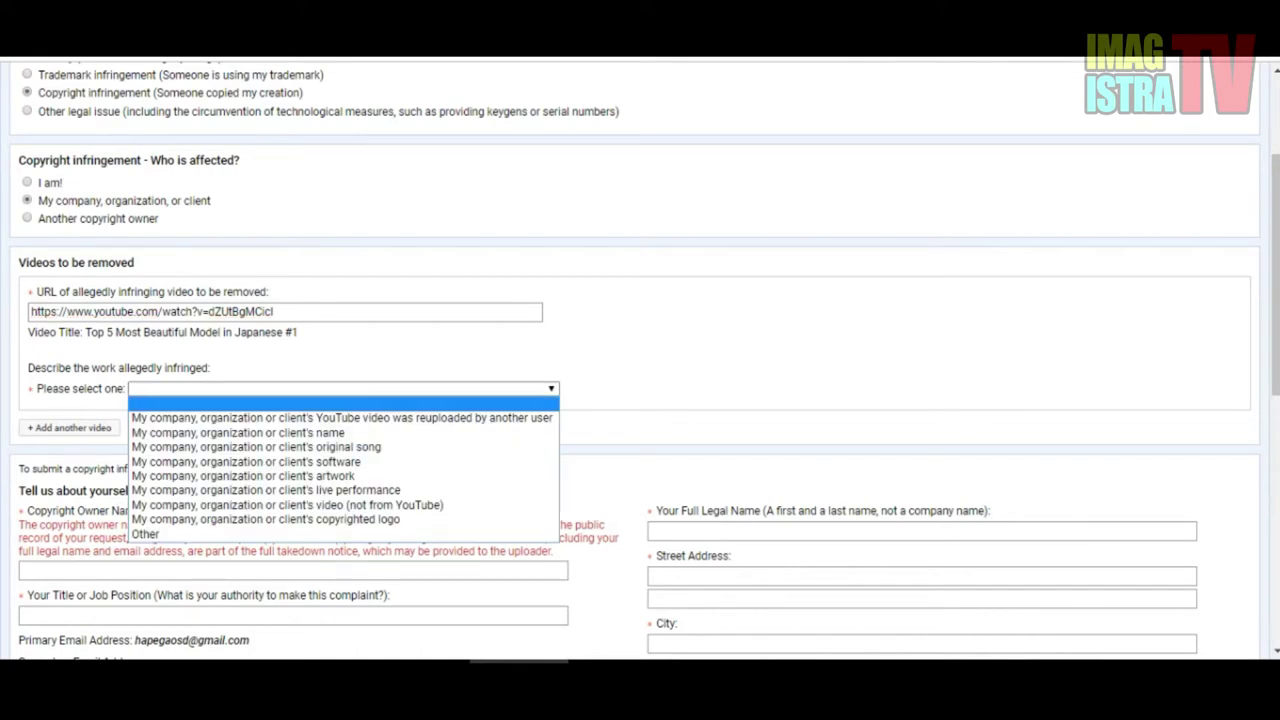
{"action": "key", "text": "Down"}
{"action": "key", "text": "Down"}
{"action": "key", "text": "Down"}
{"action": "key", "text": "Down"}
{"action": "key", "text": "Down"}
{"action": "key", "text": "Down"}
{"action": "key", "text": "Down"}
{"action": "key", "text": "Down"}
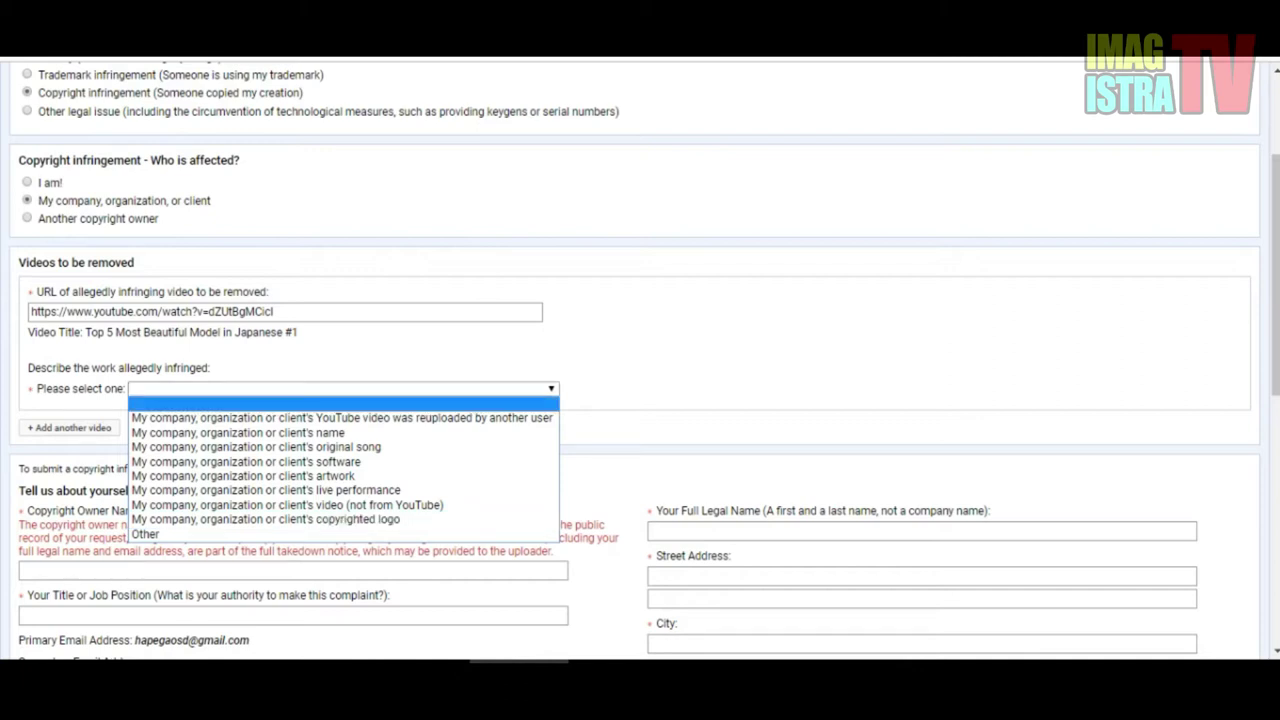
{"action": "key", "text": "Return"}
{"action": "scroll", "coordinate": [640, 360], "scroll_direction": "down", "scroll_amount": 3}
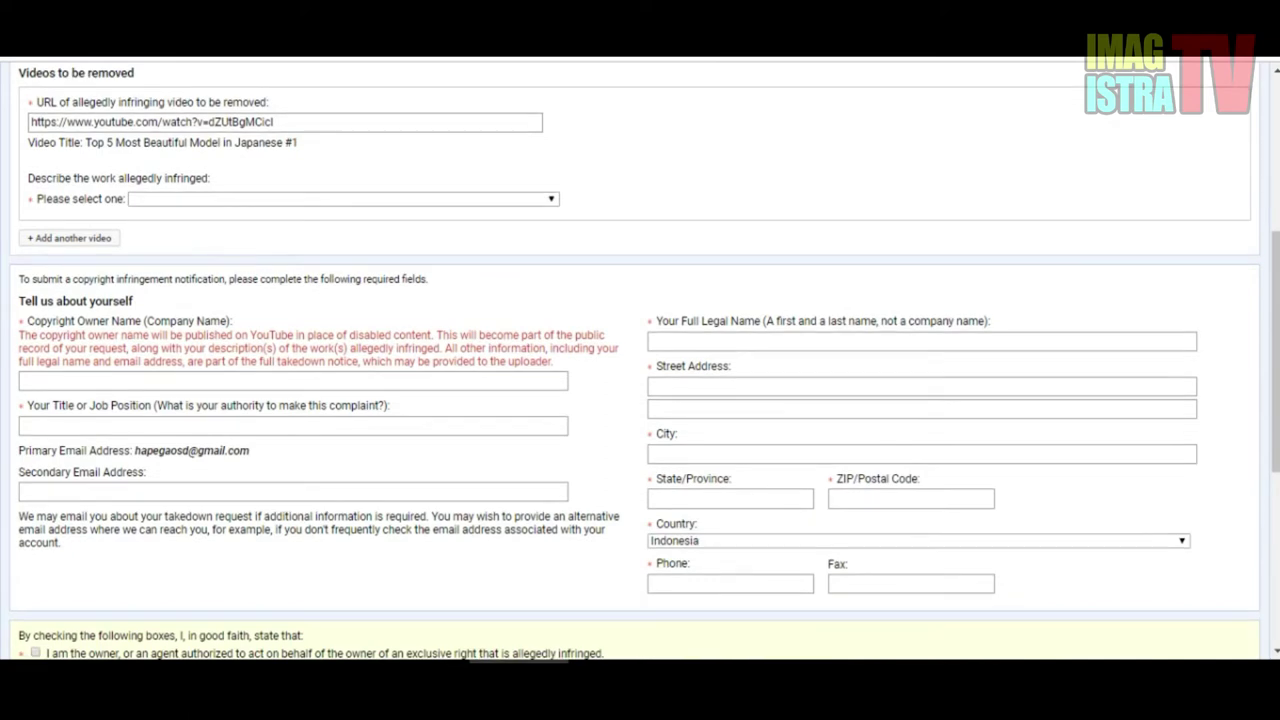
{"action": "scroll", "coordinate": [640, 360], "scroll_direction": "down", "scroll_amount": 2}
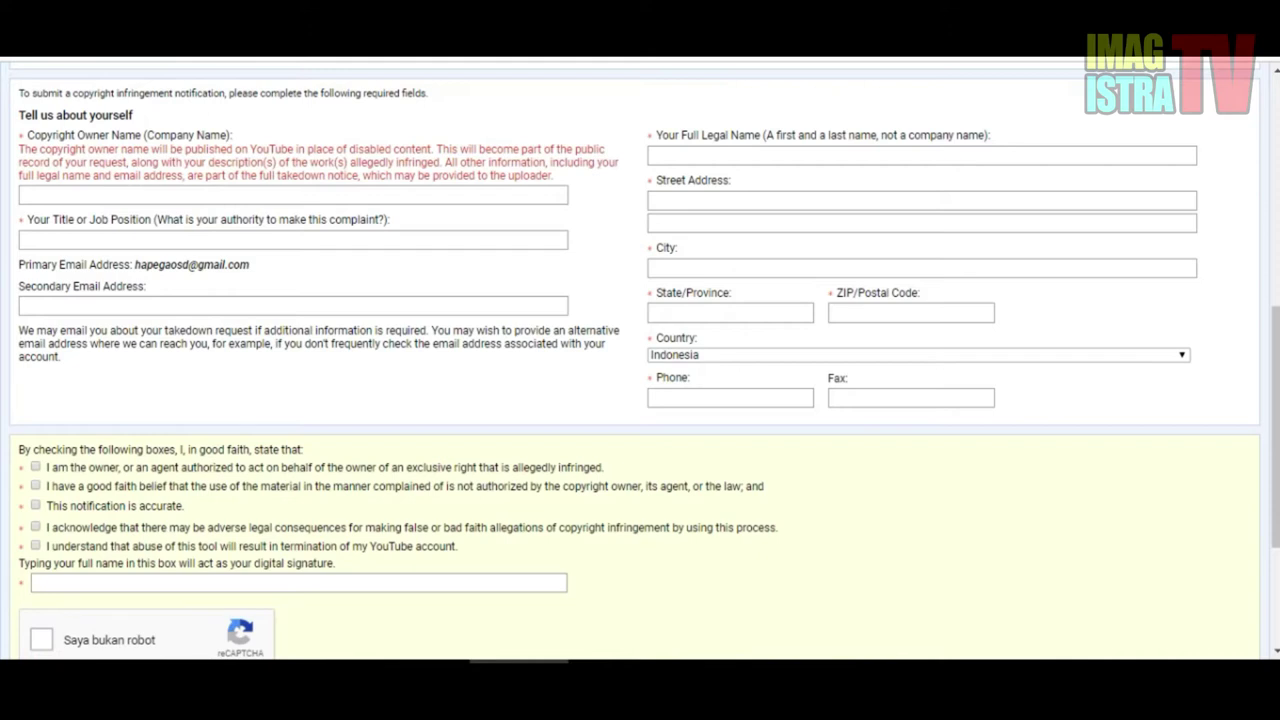
{"action": "left_click", "coordinate": [730, 312]}
{"action": "key", "text": "Tab"}
{"action": "key", "text": "Tab"}
{"action": "key", "text": "Tab"}
Tick the owner-or-authorized-agent good-faith statement checkbox
{"action": "scroll", "coordinate": [640, 360], "scroll_direction": "down", "scroll_amount": 2}
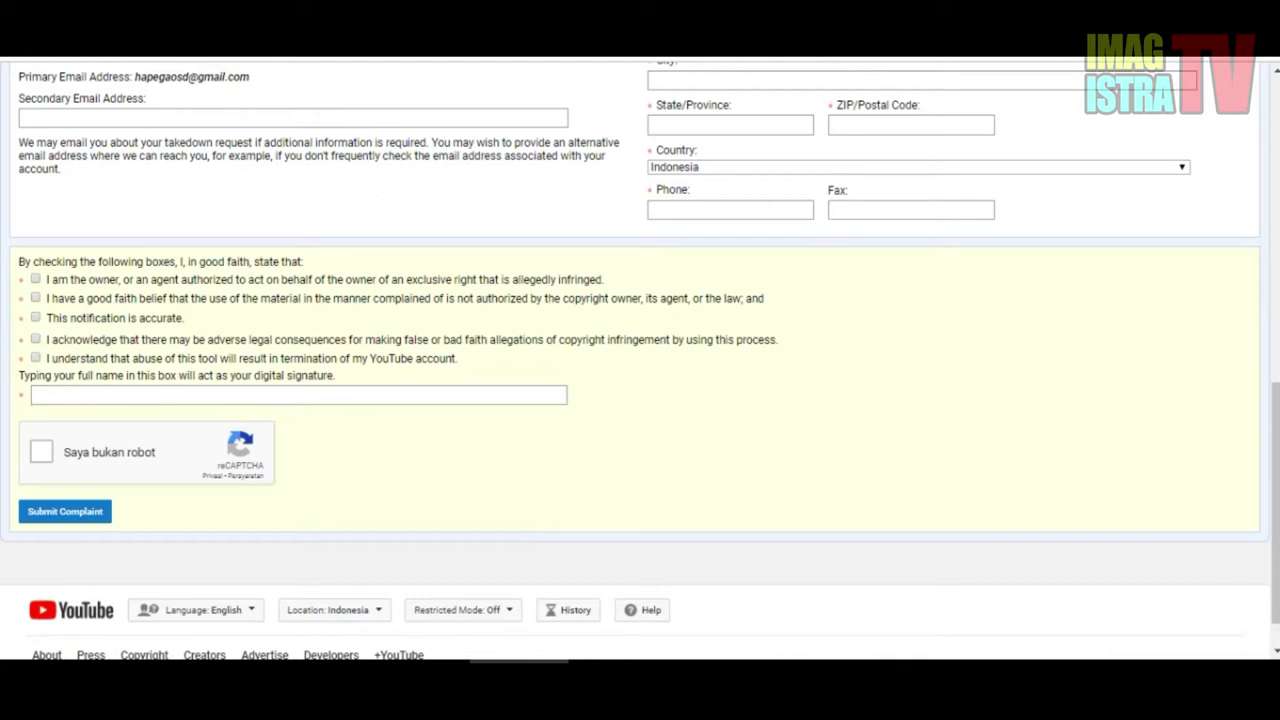
{"action": "left_click", "coordinate": [35, 279]}
{"action": "left_click_drag", "start_coordinate": [48, 280], "coordinate": [606, 280]}
{"action": "left_click", "coordinate": [606, 280]}
Review the form, select the Copyright Infringement Notification heading, and go back a page
{"action": "scroll", "coordinate": [640, 360], "scroll_direction": "up", "scroll_amount": 3}
{"action": "scroll", "coordinate": [640, 360], "scroll_direction": "up", "scroll_amount": 5}
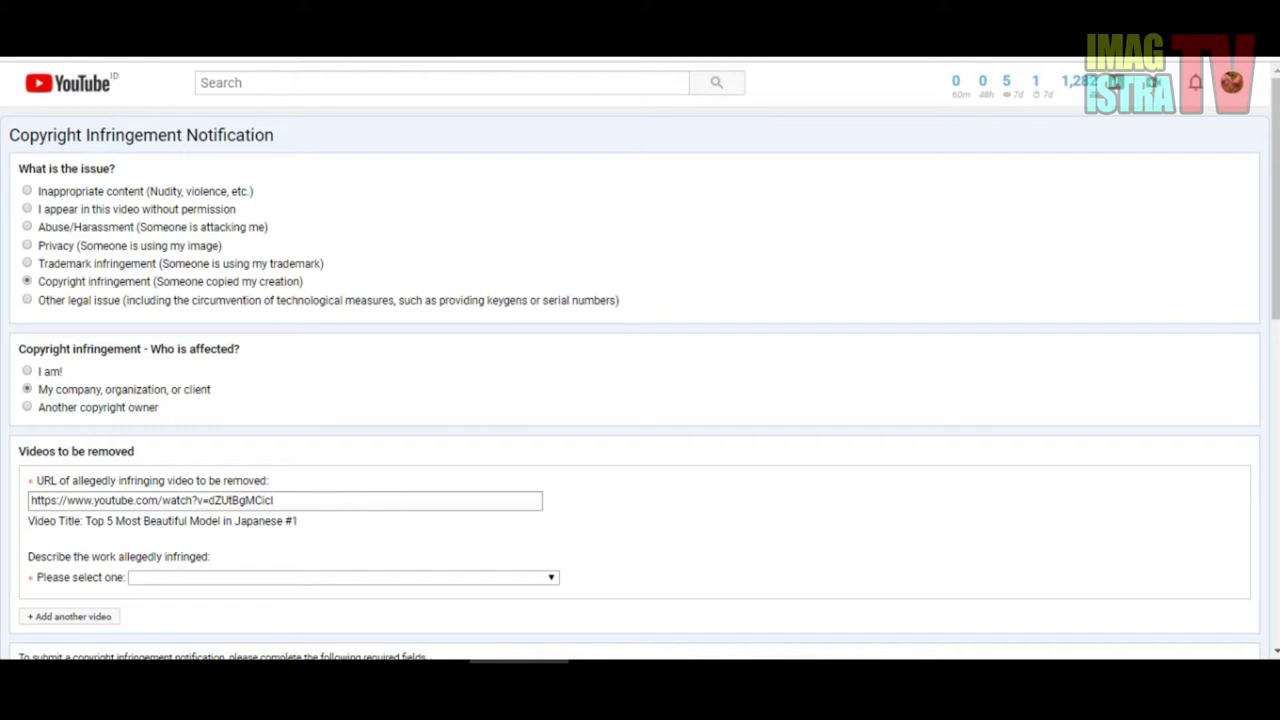
{"action": "scroll", "coordinate": [640, 360], "scroll_direction": "down", "scroll_amount": 10}
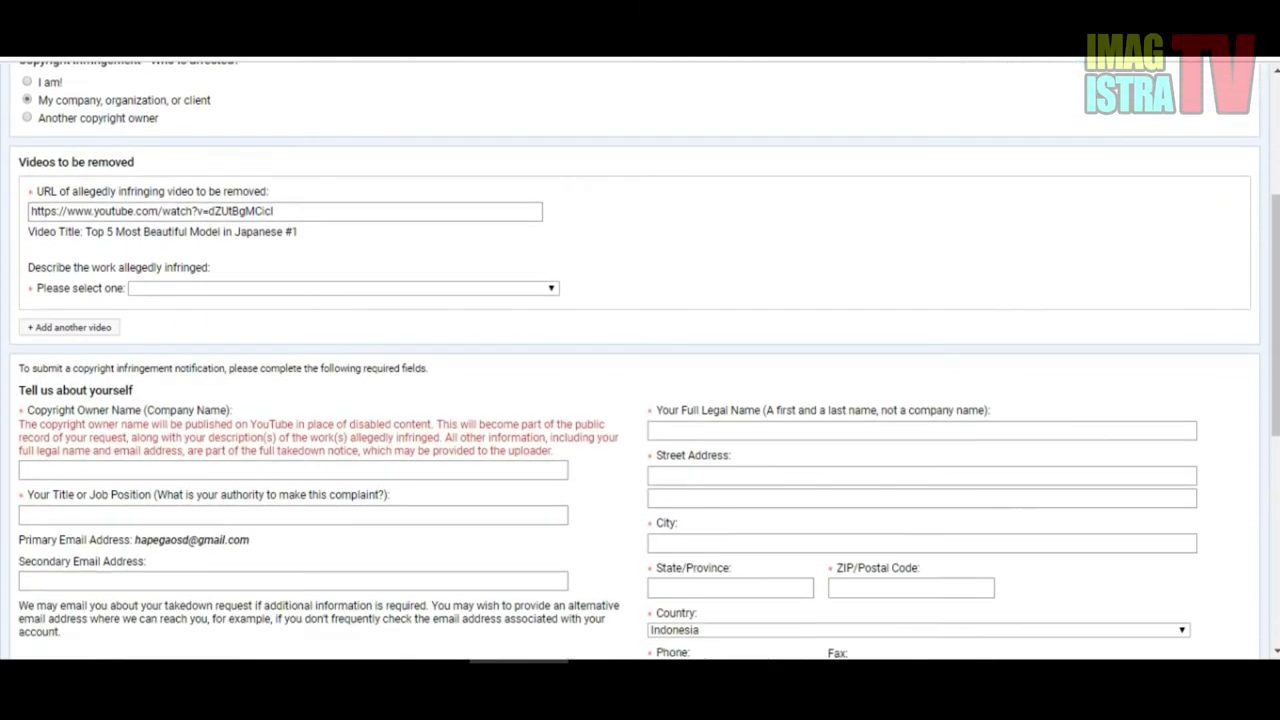
{"action": "scroll", "coordinate": [640, 360], "scroll_direction": "down", "scroll_amount": 1}
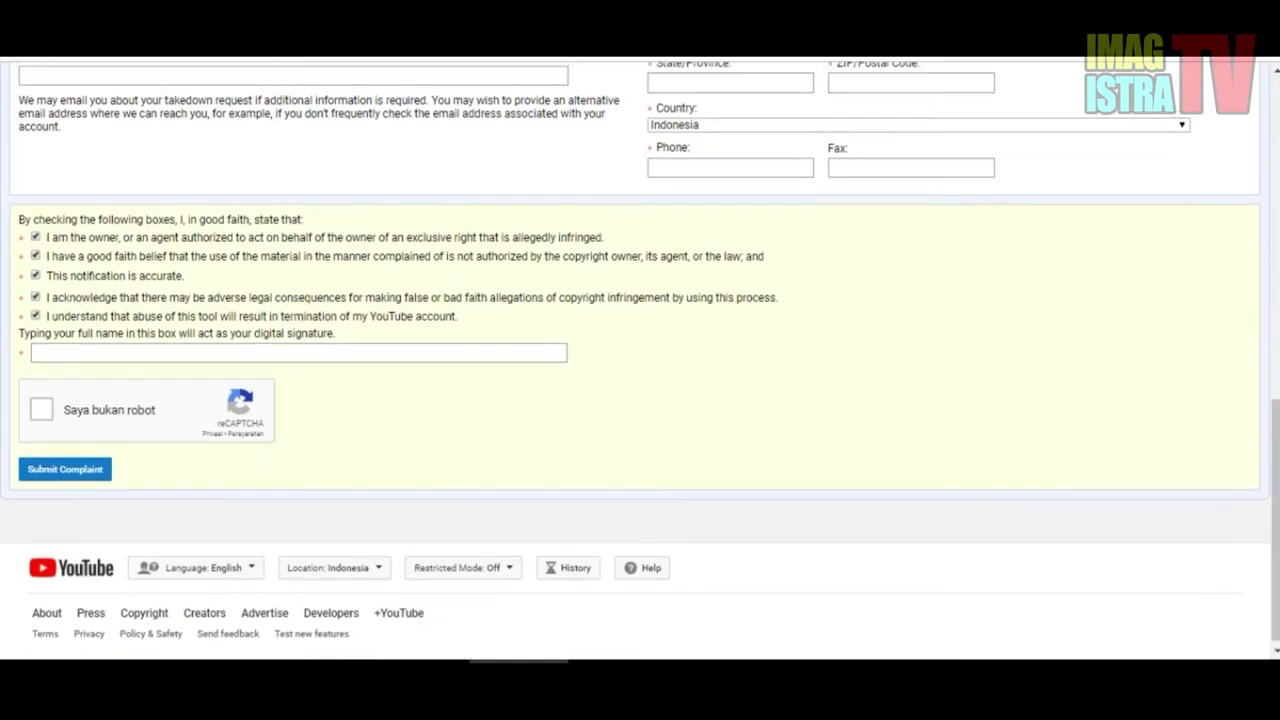
{"action": "scroll", "coordinate": [640, 360], "scroll_direction": "up", "scroll_amount": 15}
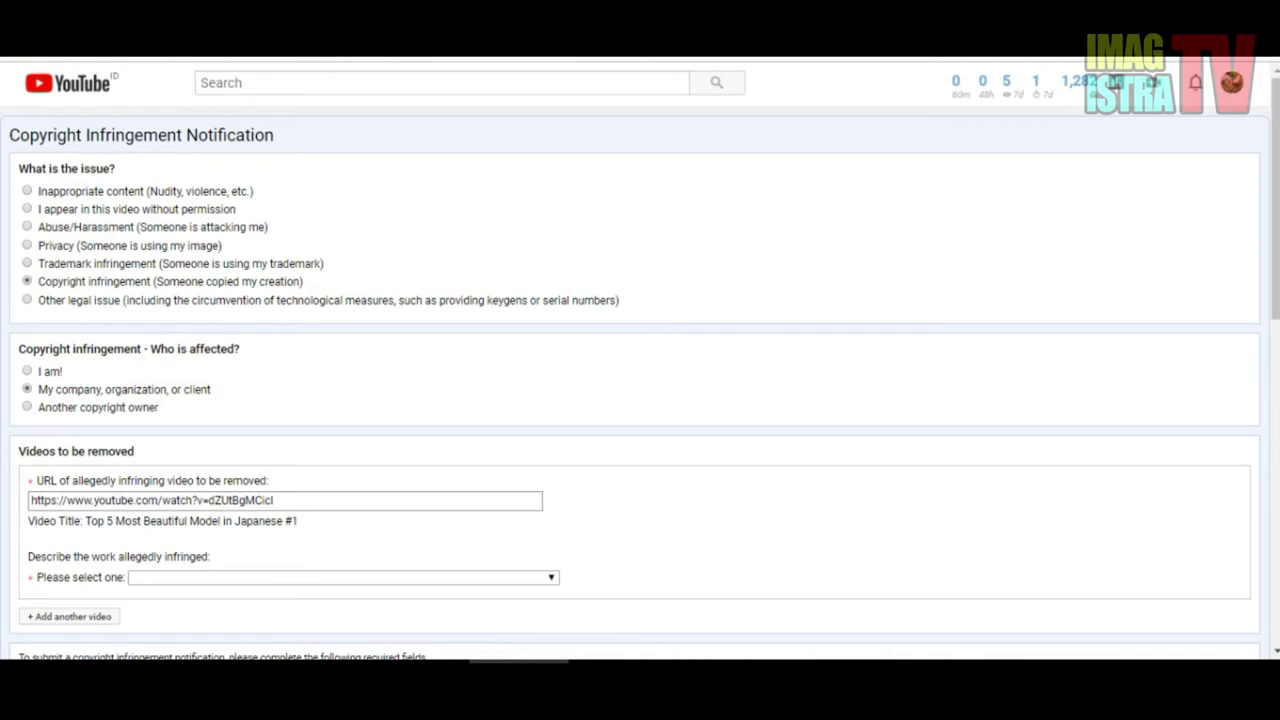
{"action": "left_click_drag", "start_coordinate": [9, 135], "coordinate": [30, 135]}
{"action": "mouse_move", "coordinate": [275, 135]}
{"action": "left_mouse_down"}
{"action": "mouse_move", "coordinate": [8, 135]}
{"action": "mouse_move", "coordinate": [275, 135]}
{"action": "left_mouse_up"}
{"action": "left_click", "coordinate": [8, 135]}
{"action": "key", "text": "alt+Left"}
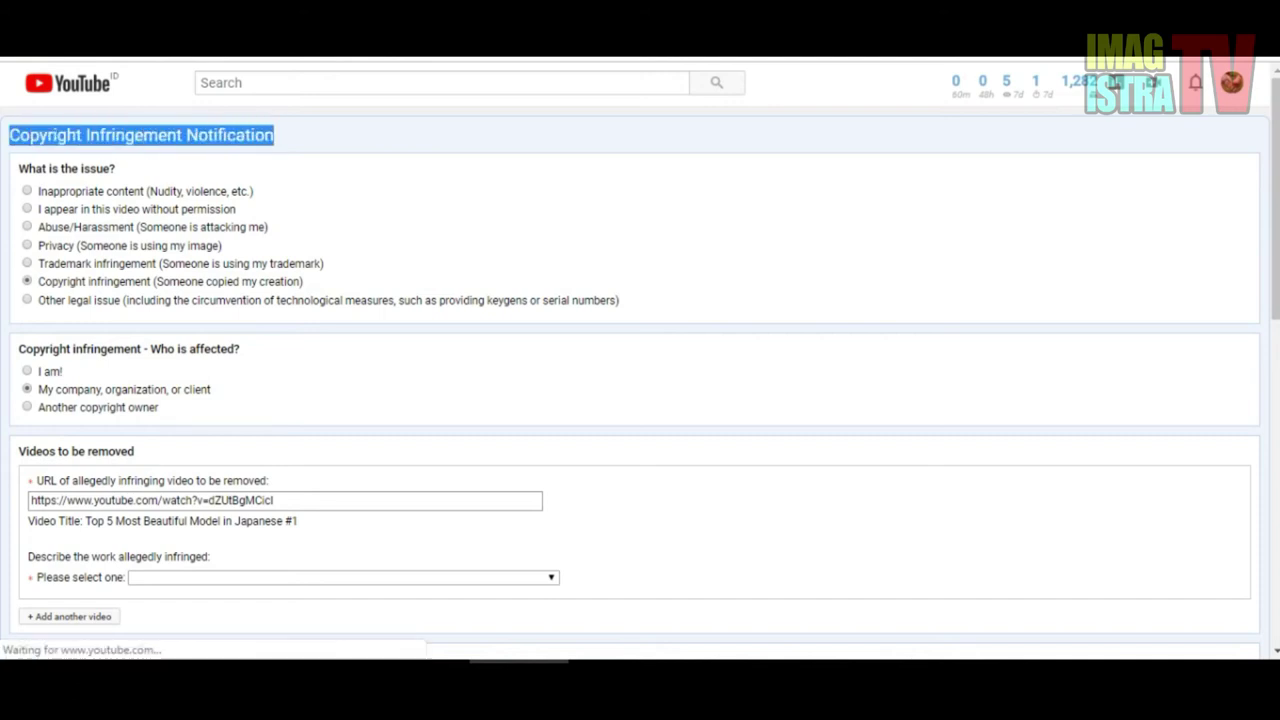
Scroll up and down through the Submit a copyright takedown notice page
{"action": "scroll", "coordinate": [640, 400], "scroll_direction": "down", "scroll_amount": 3}
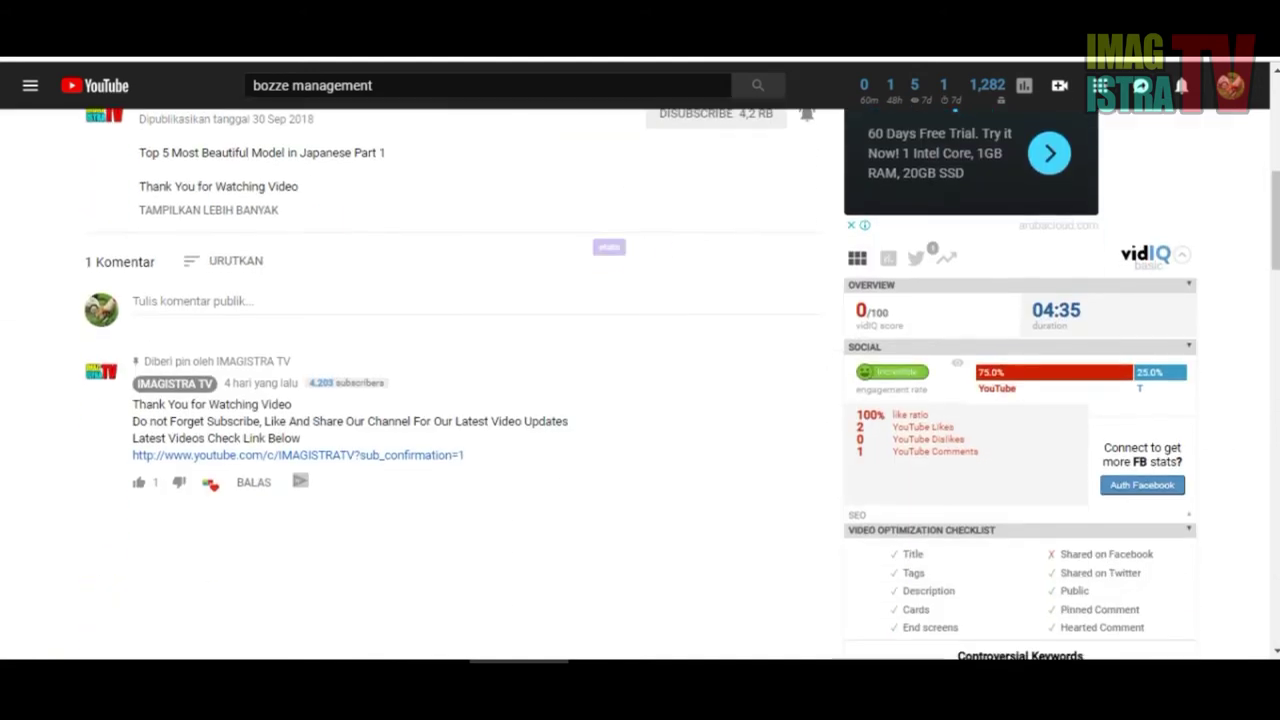
{"action": "scroll", "coordinate": [640, 400], "scroll_direction": "up", "scroll_amount": 3}
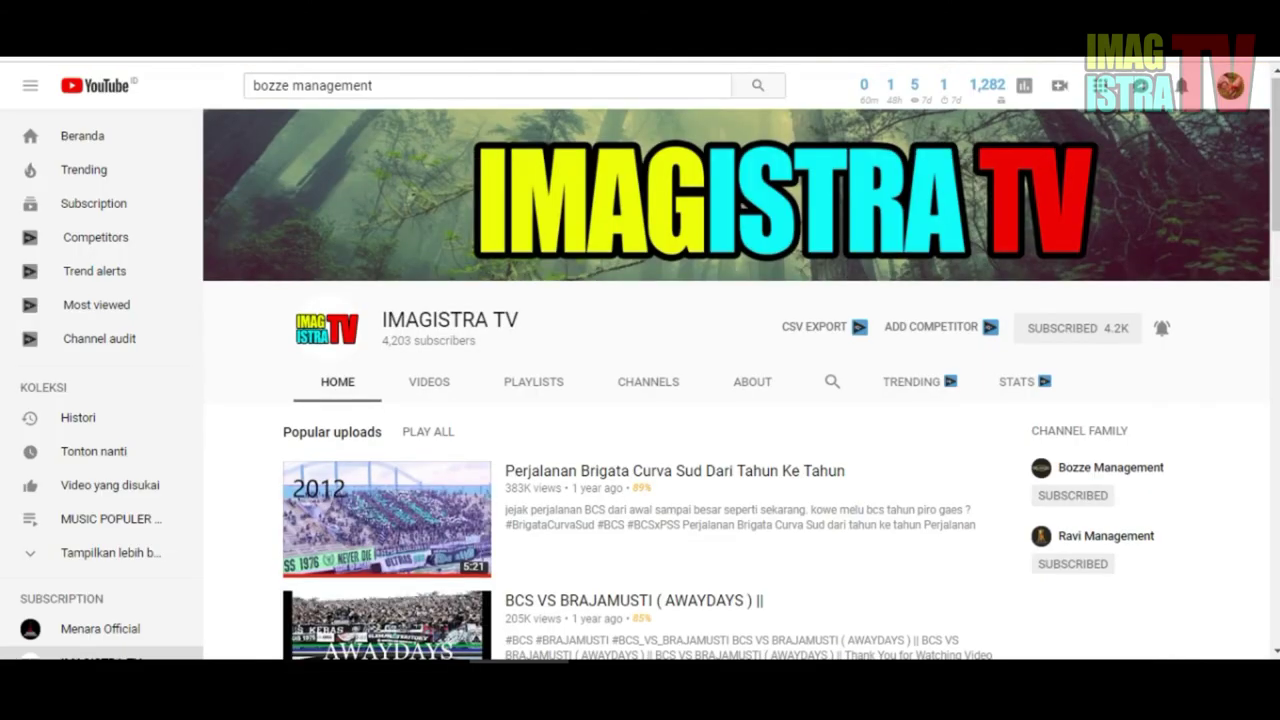
{"action": "scroll", "coordinate": [387, 520], "scroll_direction": "down", "scroll_amount": 2}
{"action": "scroll", "coordinate": [387, 520], "scroll_direction": "up", "scroll_amount": 2}
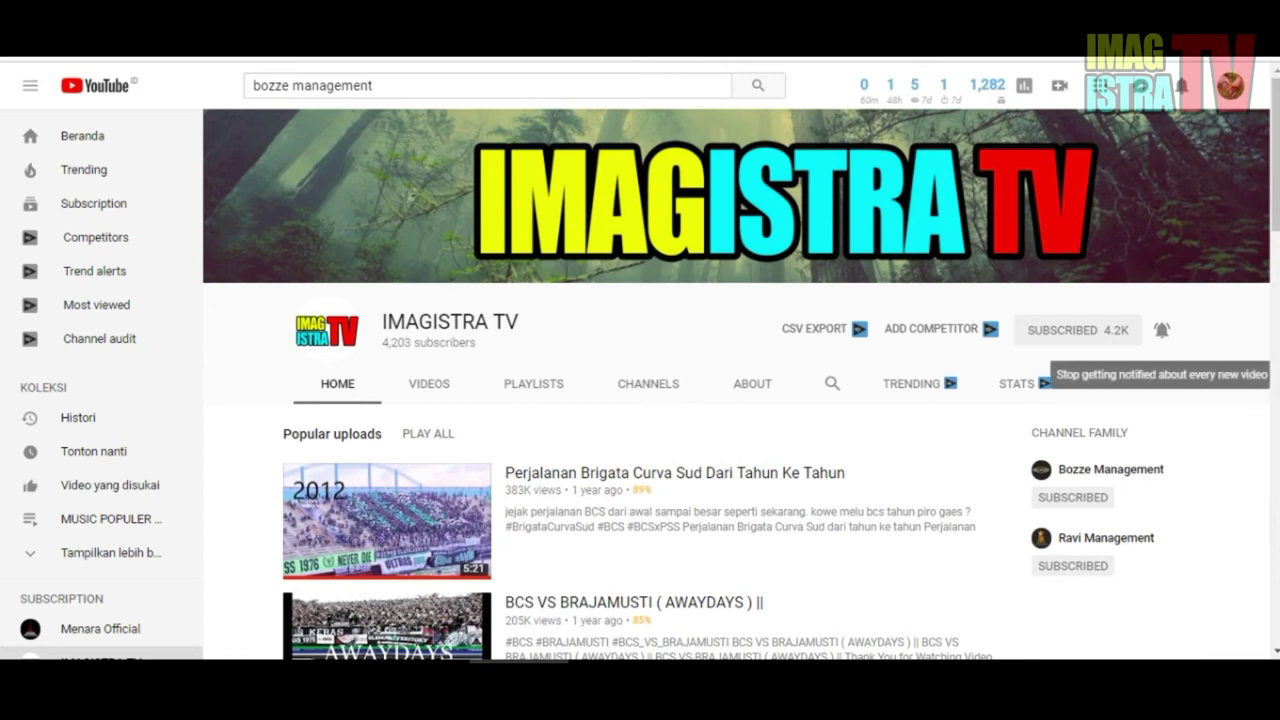
{"action": "scroll", "coordinate": [648, 300], "scroll_direction": "down", "scroll_amount": 4}
{"action": "scroll", "coordinate": [648, 300], "scroll_direction": "up", "scroll_amount": 3}
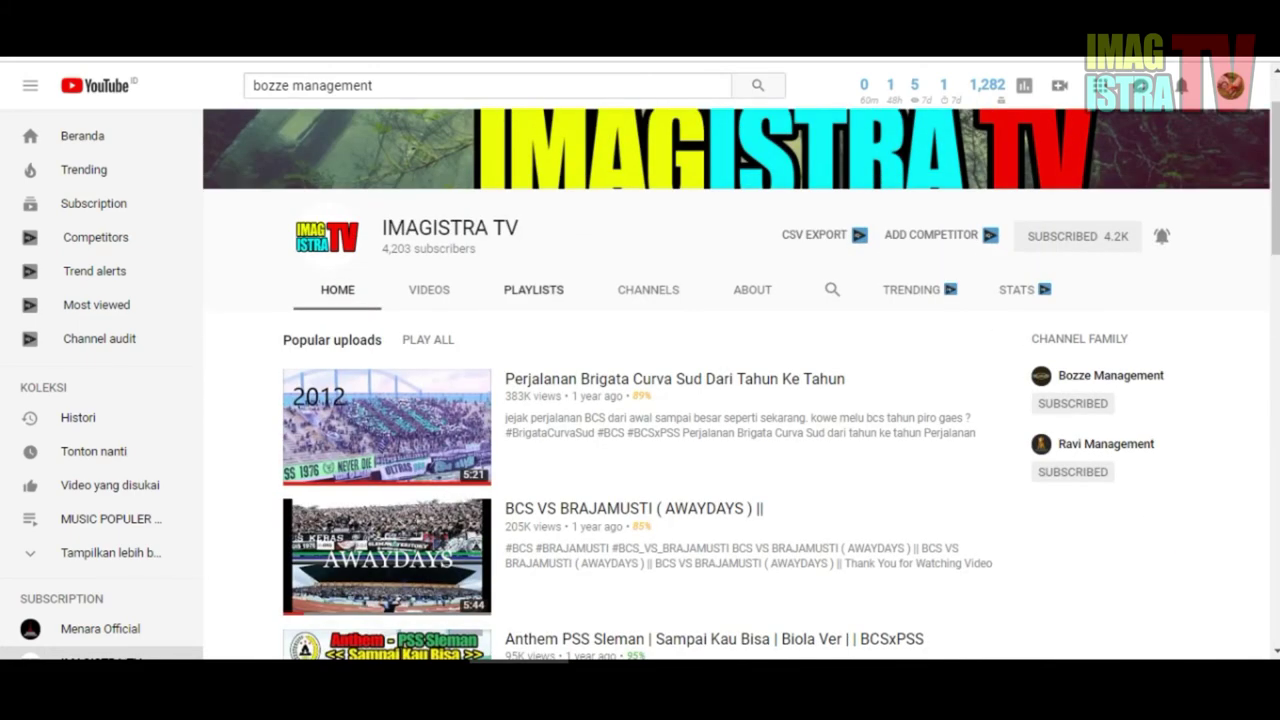
{"action": "scroll", "coordinate": [648, 300], "scroll_direction": "up", "scroll_amount": 1}
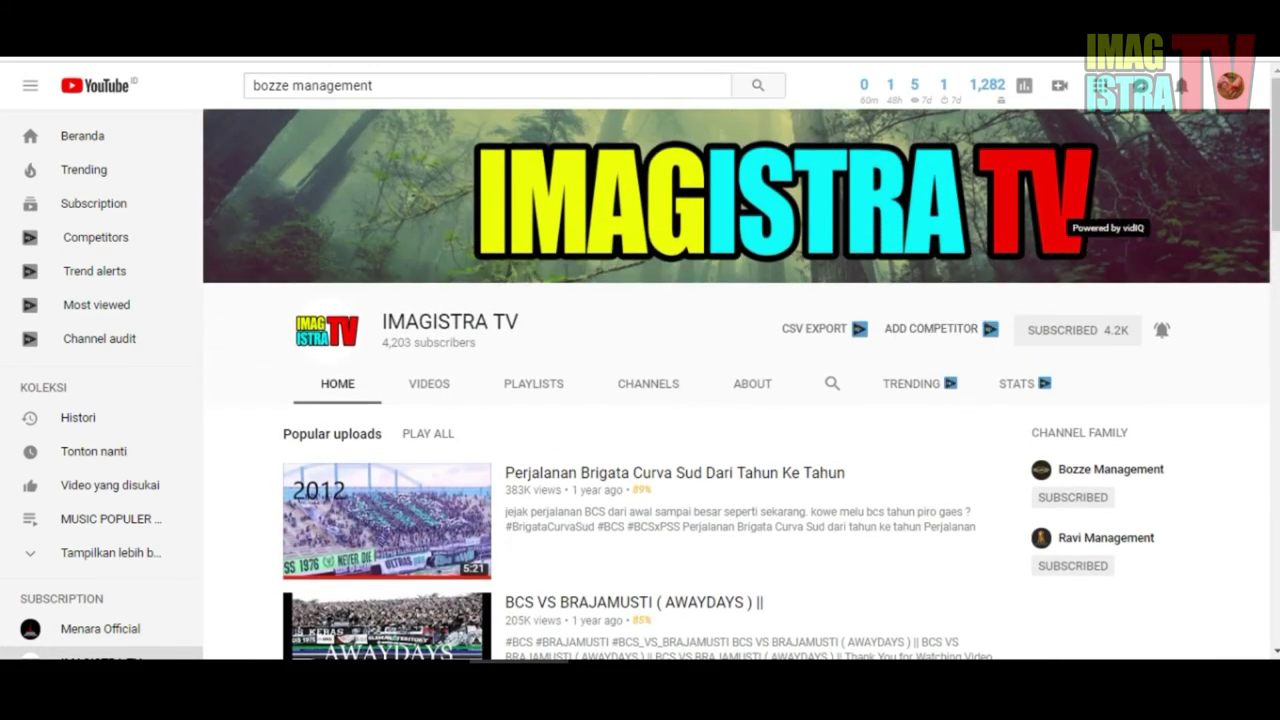
{"action": "scroll", "coordinate": [640, 380], "scroll_direction": "down", "scroll_amount": 3}
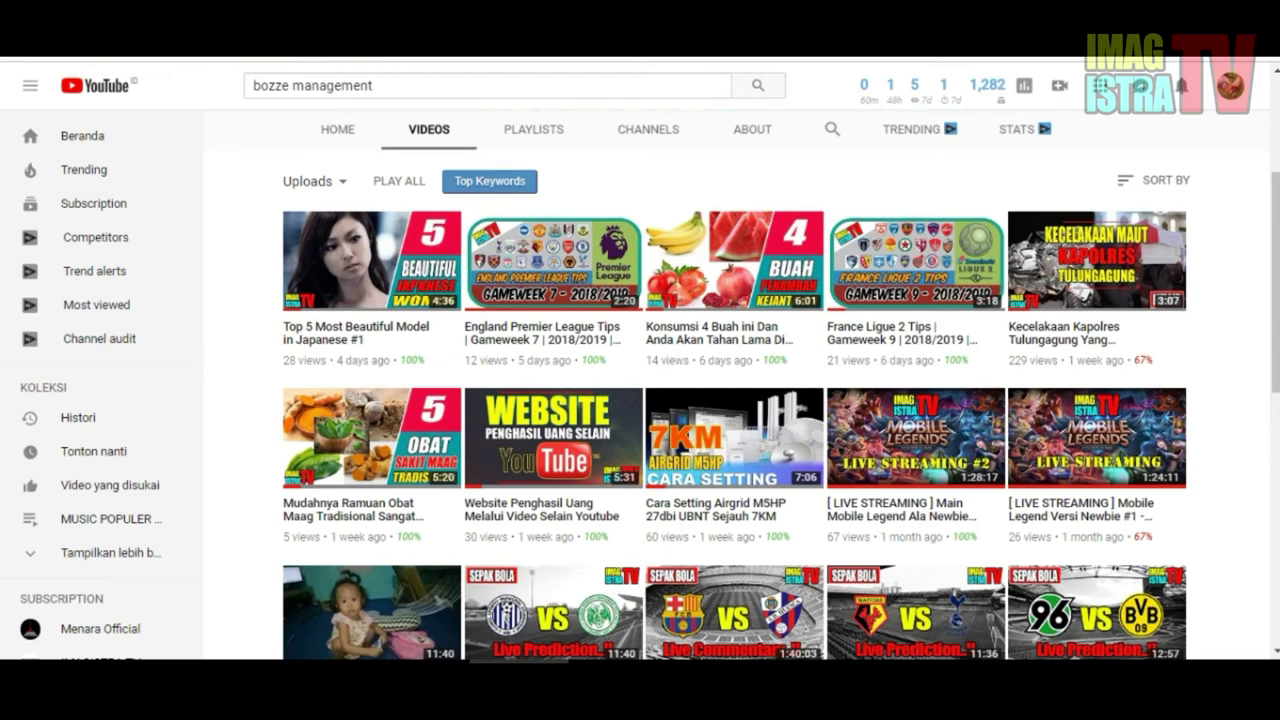
Scroll through the IMAGISTRA TV channel's Videos grid of uploads
{"action": "scroll", "coordinate": [735, 400], "scroll_direction": "down", "scroll_amount": 1}
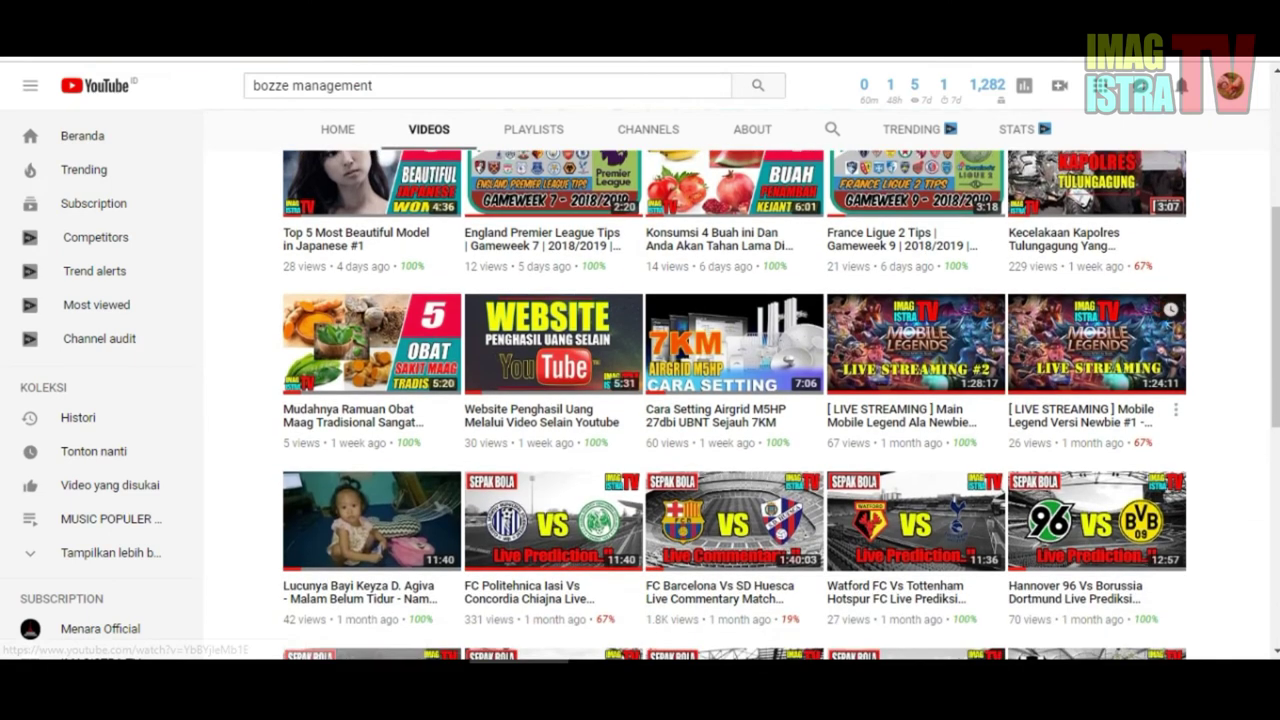
{"action": "scroll", "coordinate": [735, 400], "scroll_direction": "up", "scroll_amount": 1}
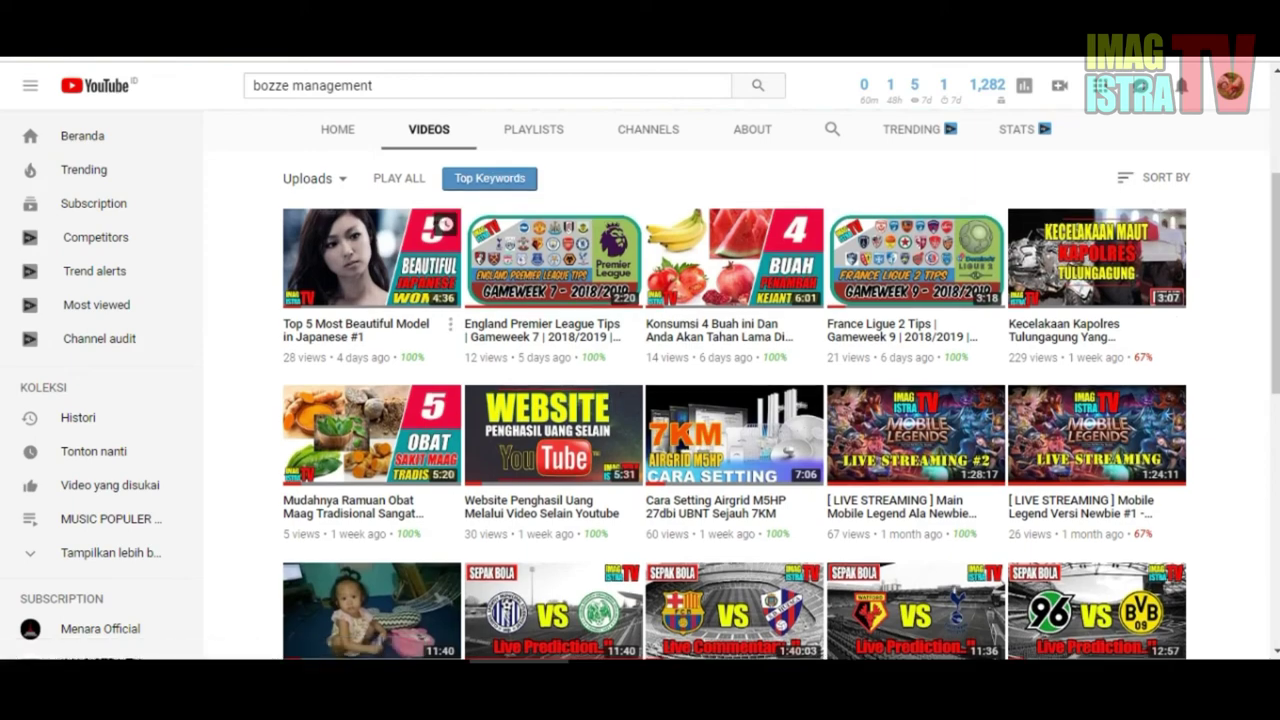
{"action": "scroll", "coordinate": [370, 250], "scroll_direction": "down", "scroll_amount": 1}
{"action": "scroll", "coordinate": [740, 400], "scroll_direction": "up", "scroll_amount": 3}
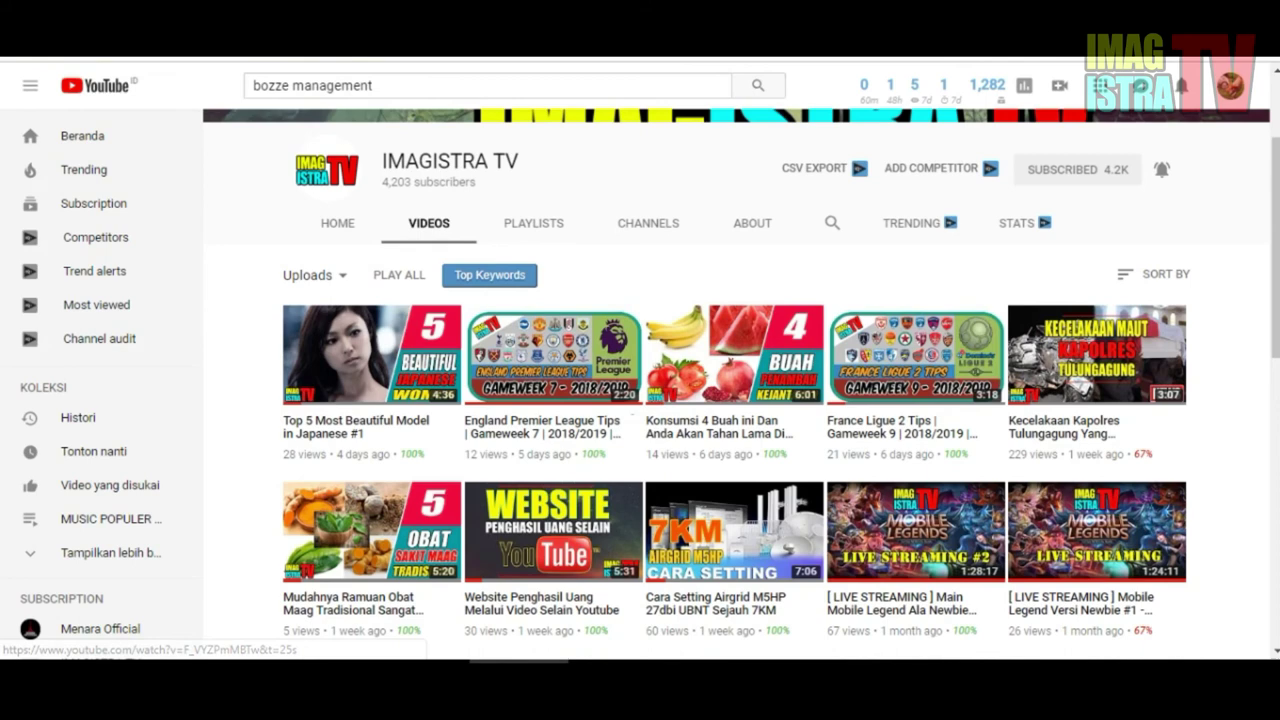